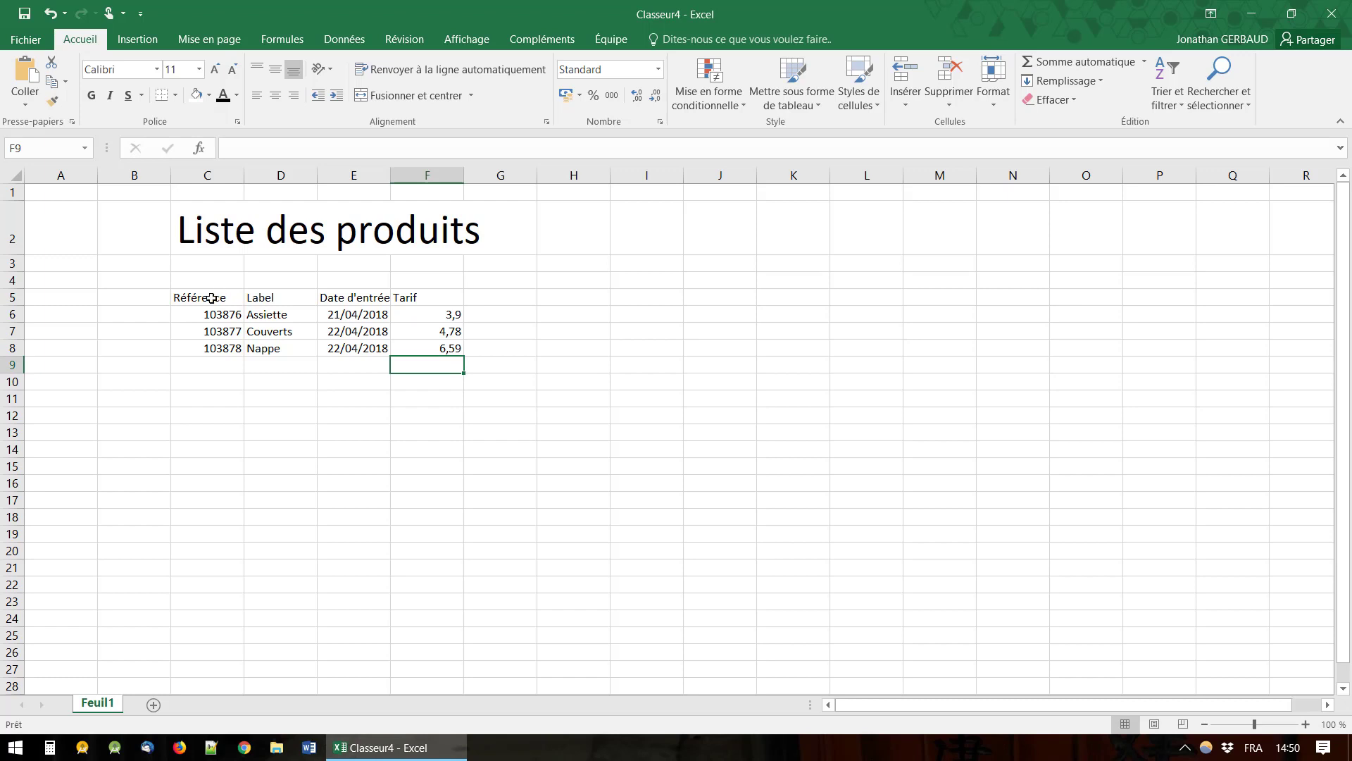
Select the header cells C5:F5, from Référence across to Tarif
{"action": "left_click_drag", "start_coordinate": [216, 299], "coordinate": [407, 299]}
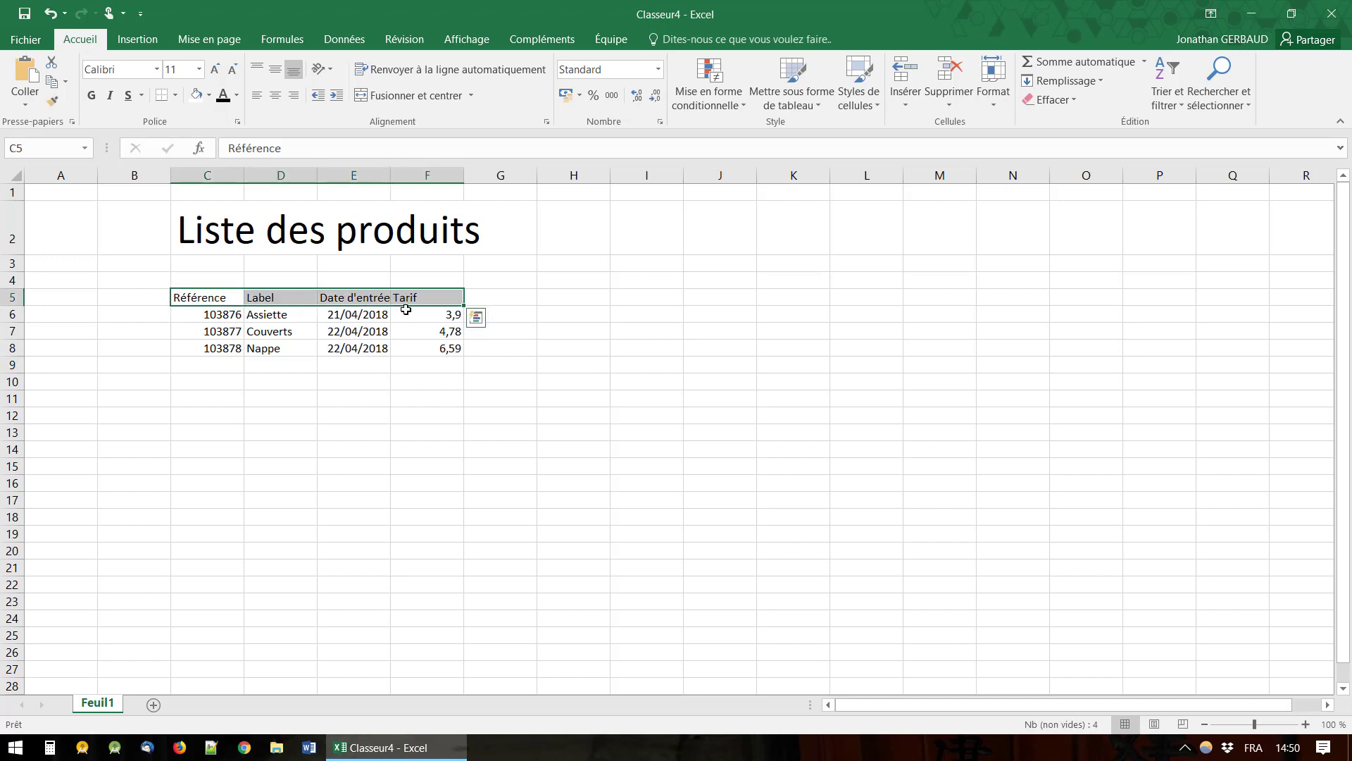
{"action": "left_click_drag", "start_coordinate": [211, 297], "coordinate": [416, 298]}
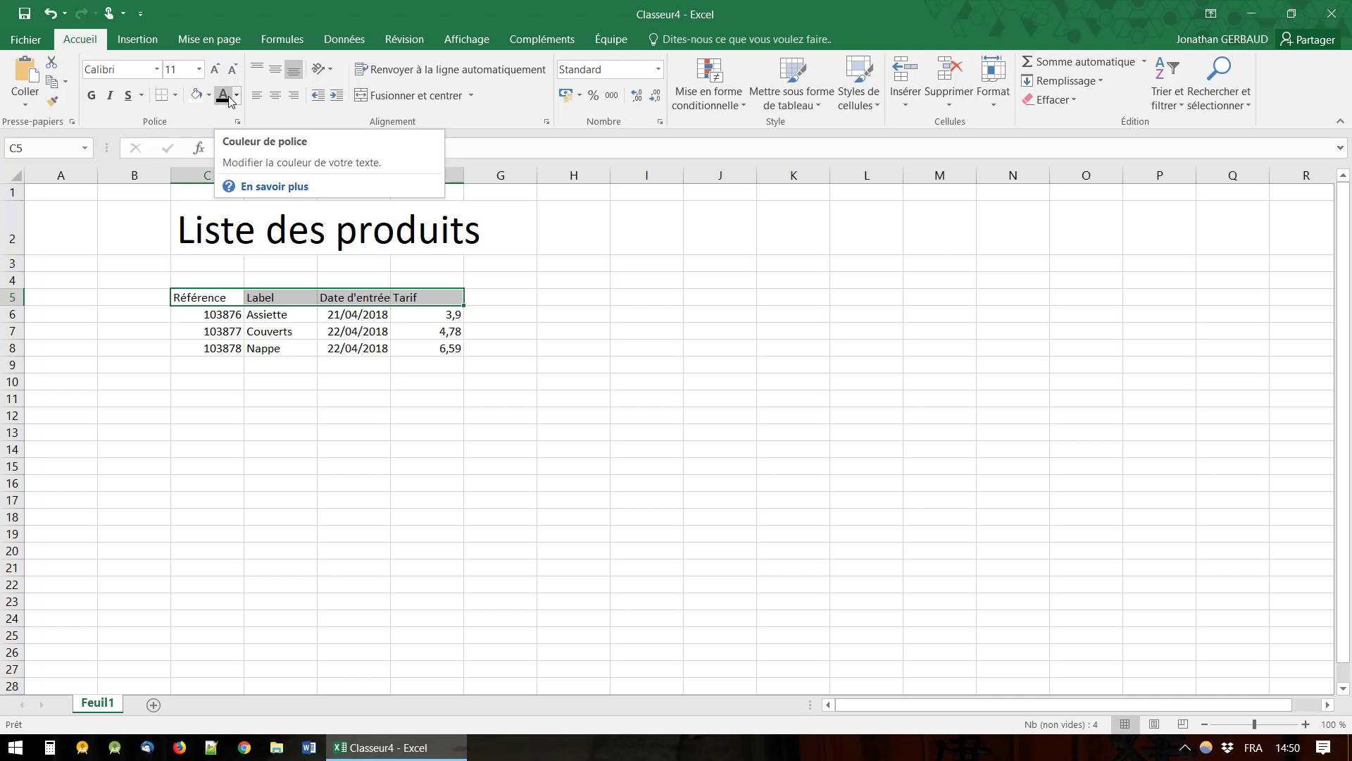
Give the header labels in C5:F5 the Bleu clair font colour
{"action": "left_click", "coordinate": [236, 96]}
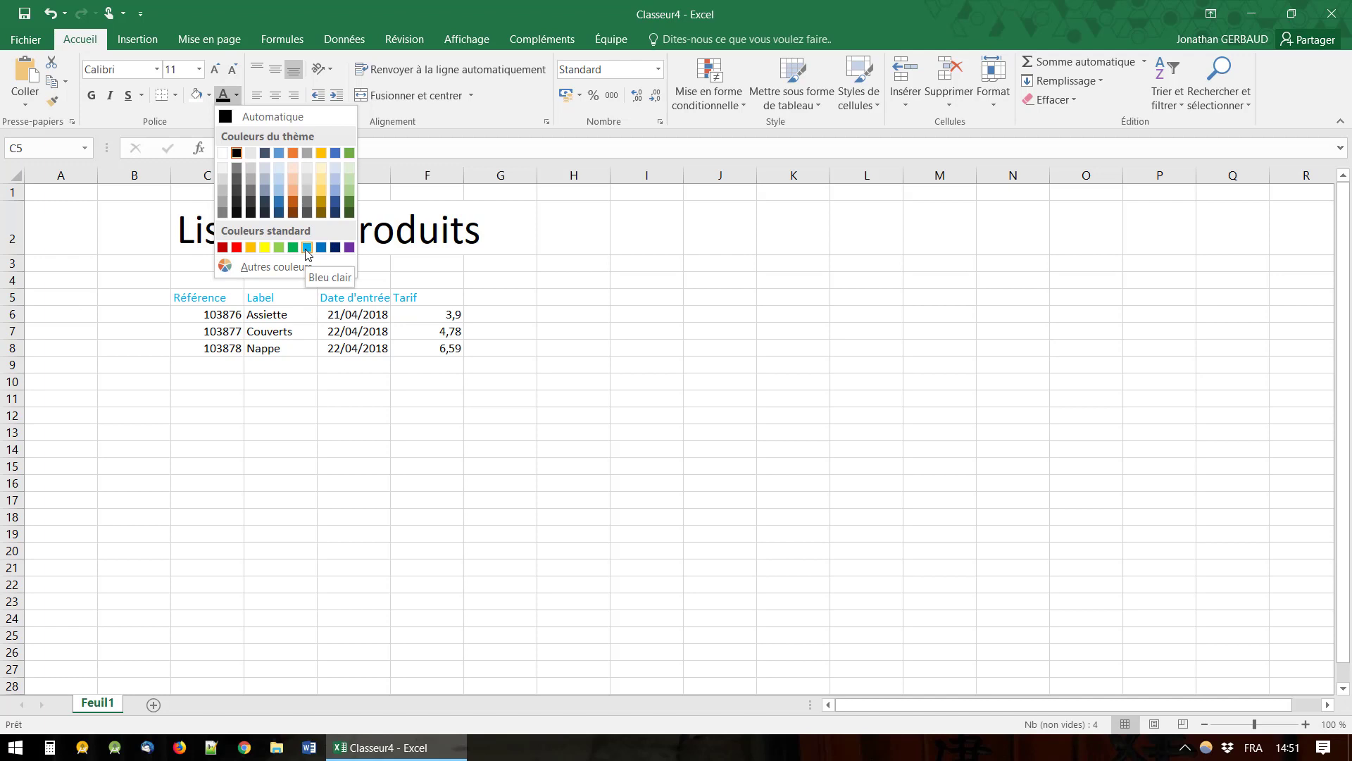
{"action": "left_click", "coordinate": [308, 247]}
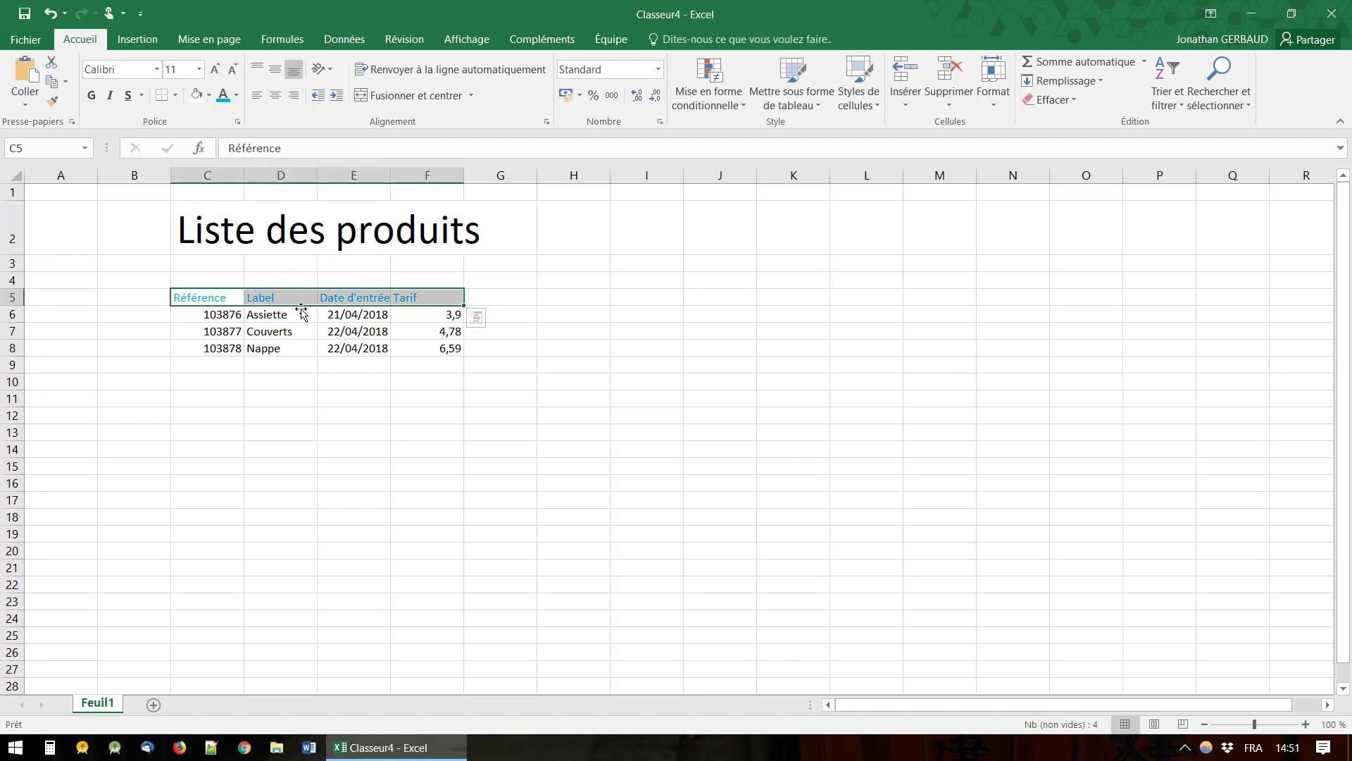
{"action": "left_click_drag", "start_coordinate": [199, 299], "coordinate": [430, 297]}
{"action": "left_click", "coordinate": [282, 404]}
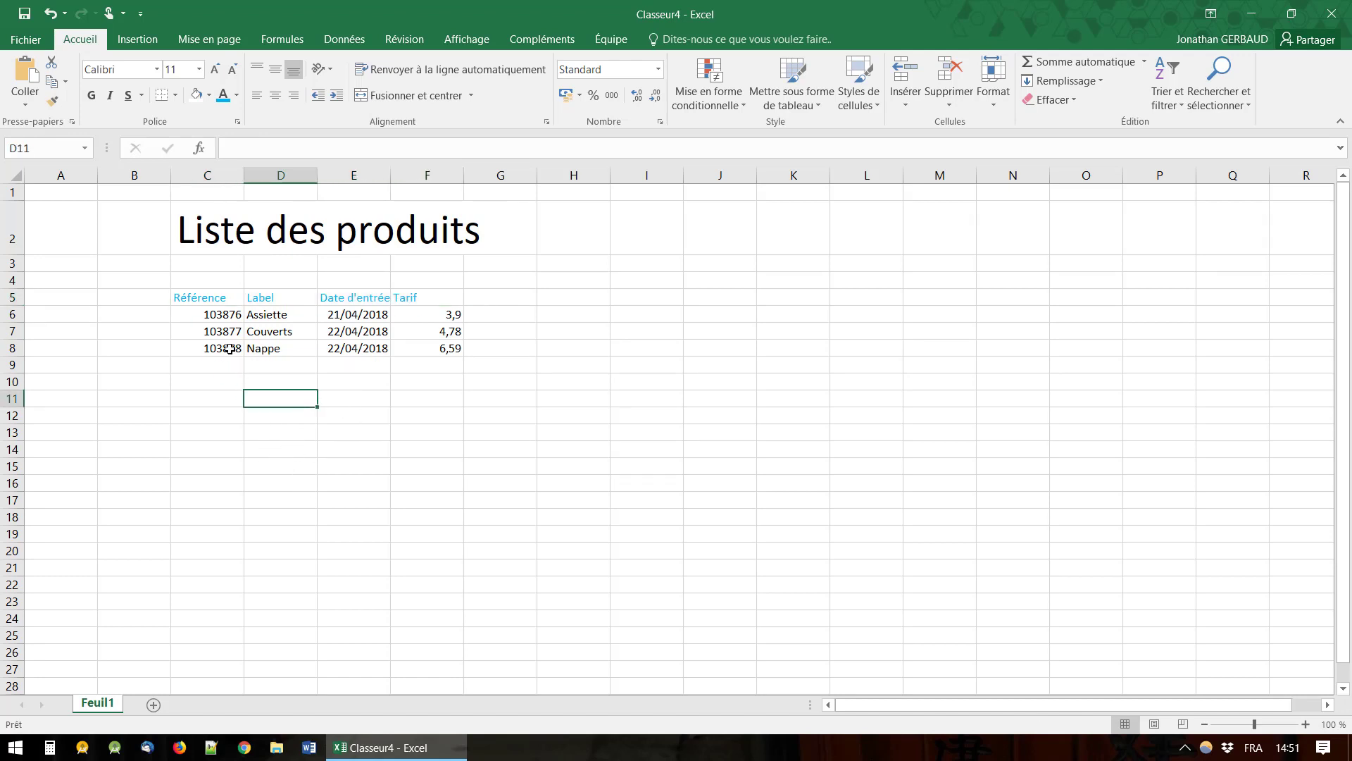
Make the reference 103878 in cell C8 red
{"action": "left_click", "coordinate": [229, 352]}
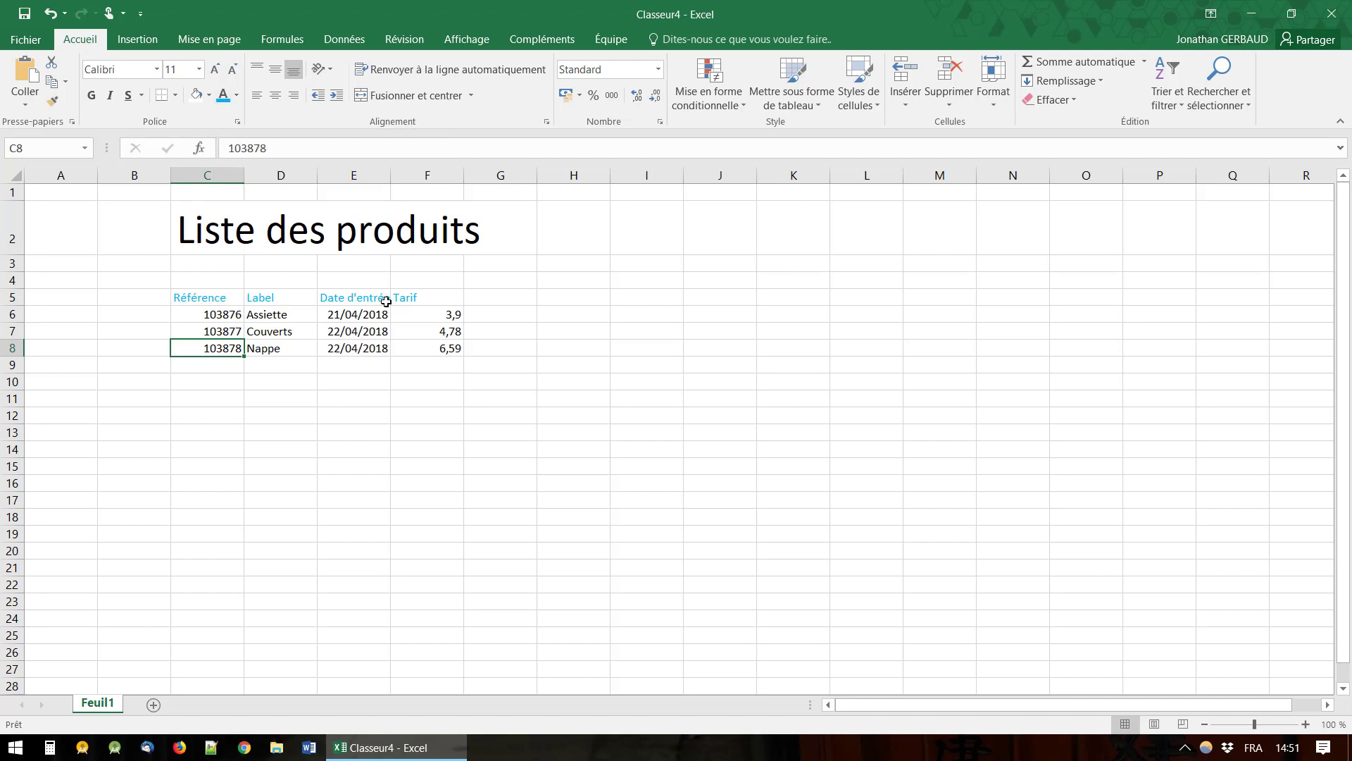
{"action": "left_click", "coordinate": [223, 97]}
{"action": "left_click", "coordinate": [236, 95]}
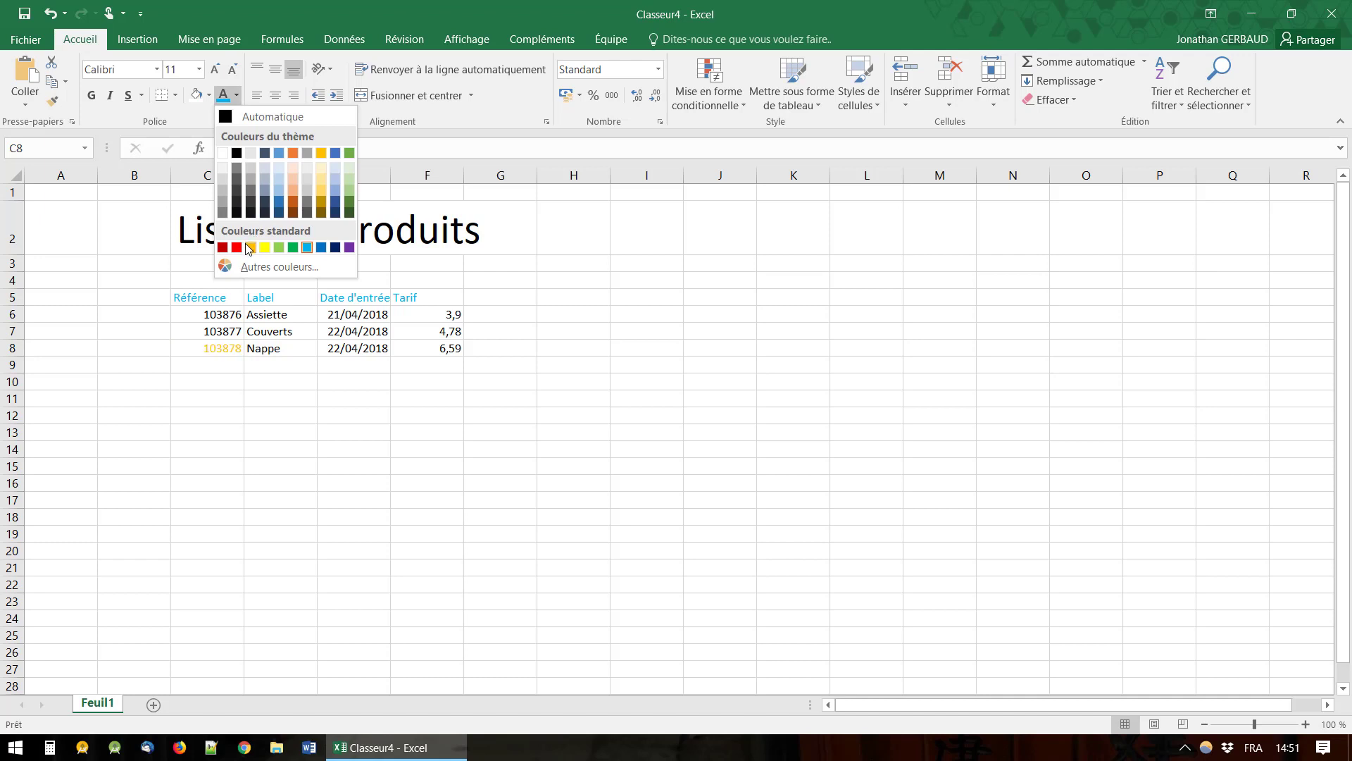
{"action": "left_click", "coordinate": [236, 247]}
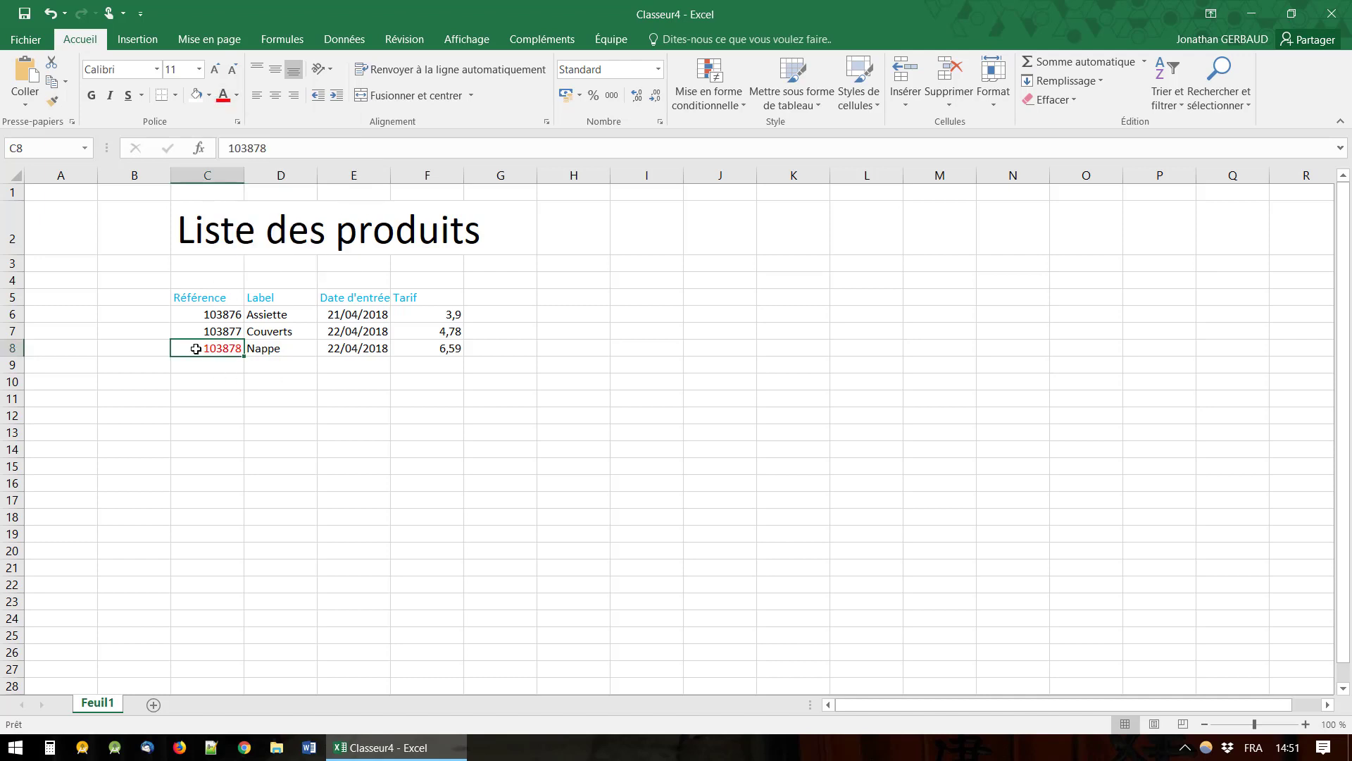
{"action": "left_click", "coordinate": [208, 225]}
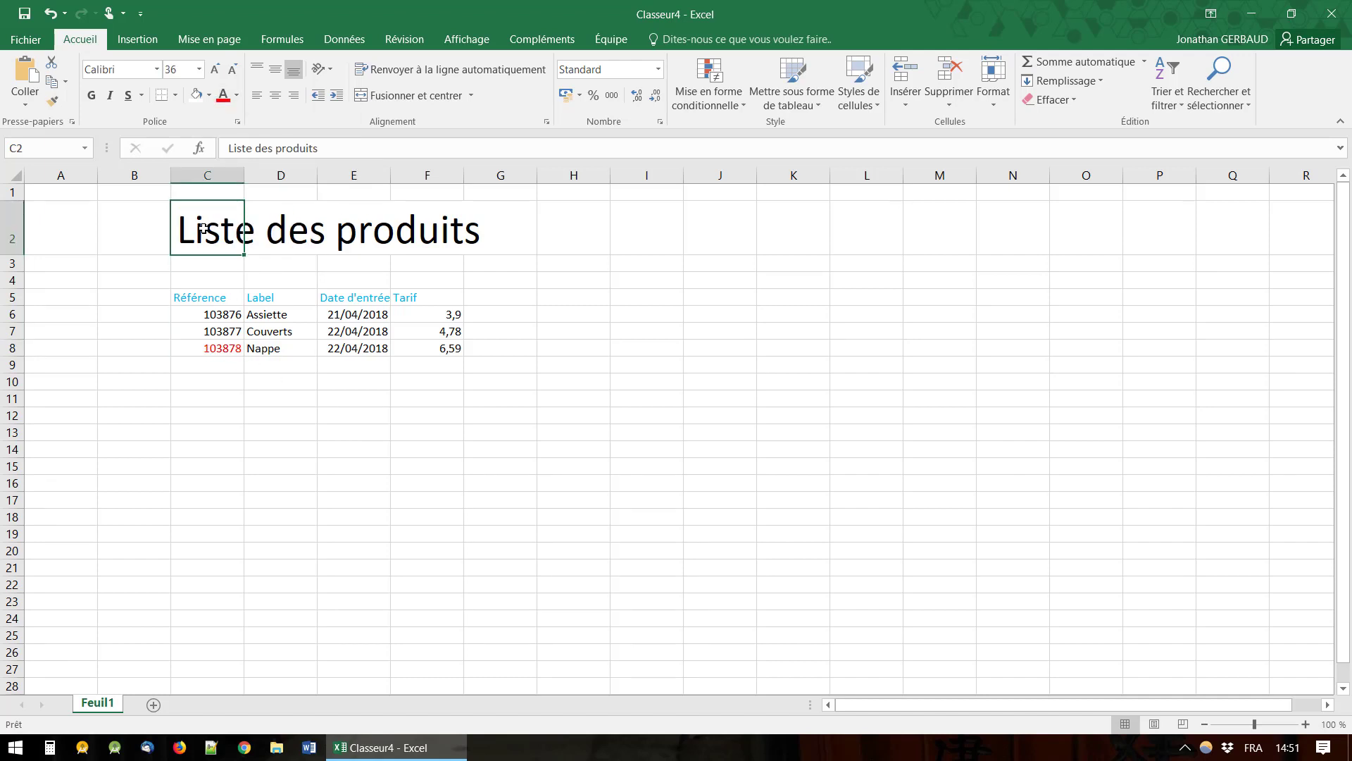
Recolour the title 'Liste des produits' from red to Bleu clair
{"action": "left_click", "coordinate": [223, 96]}
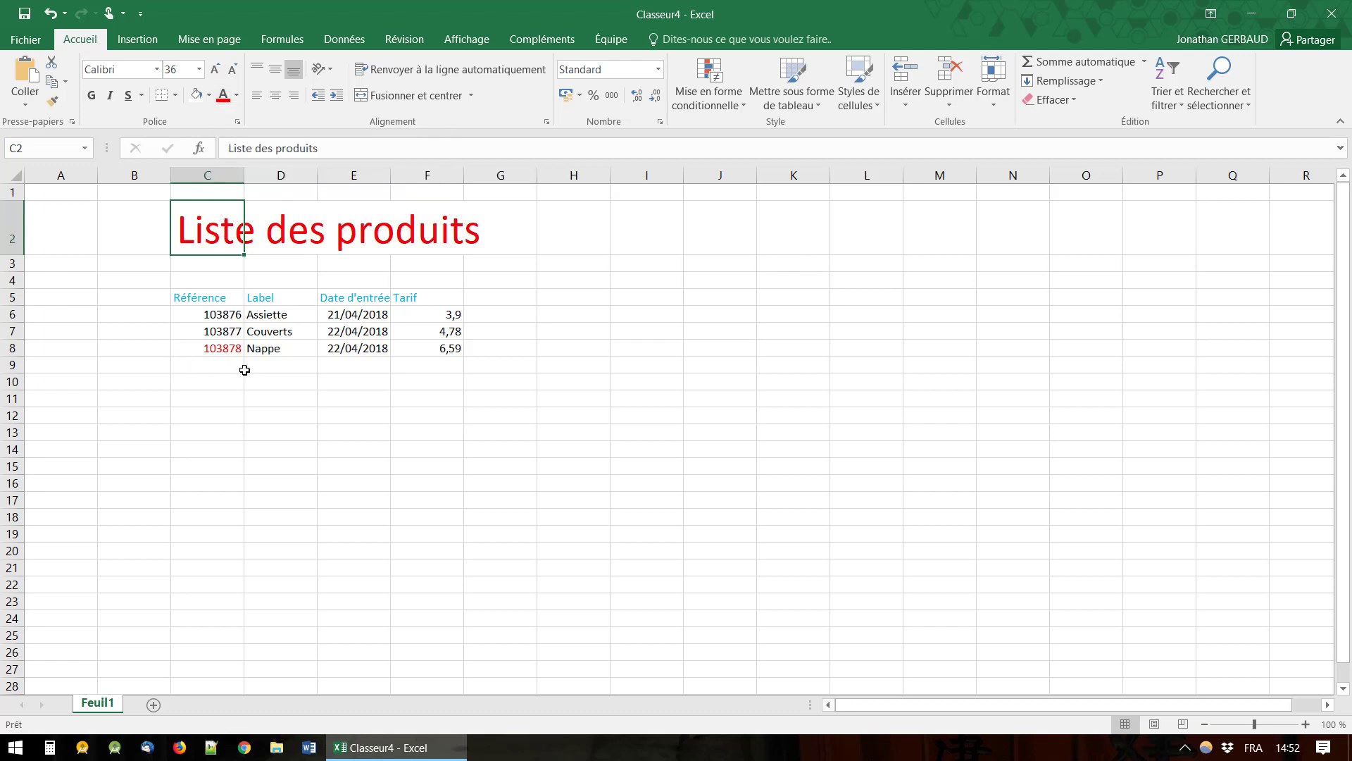
{"action": "left_click", "coordinate": [238, 95]}
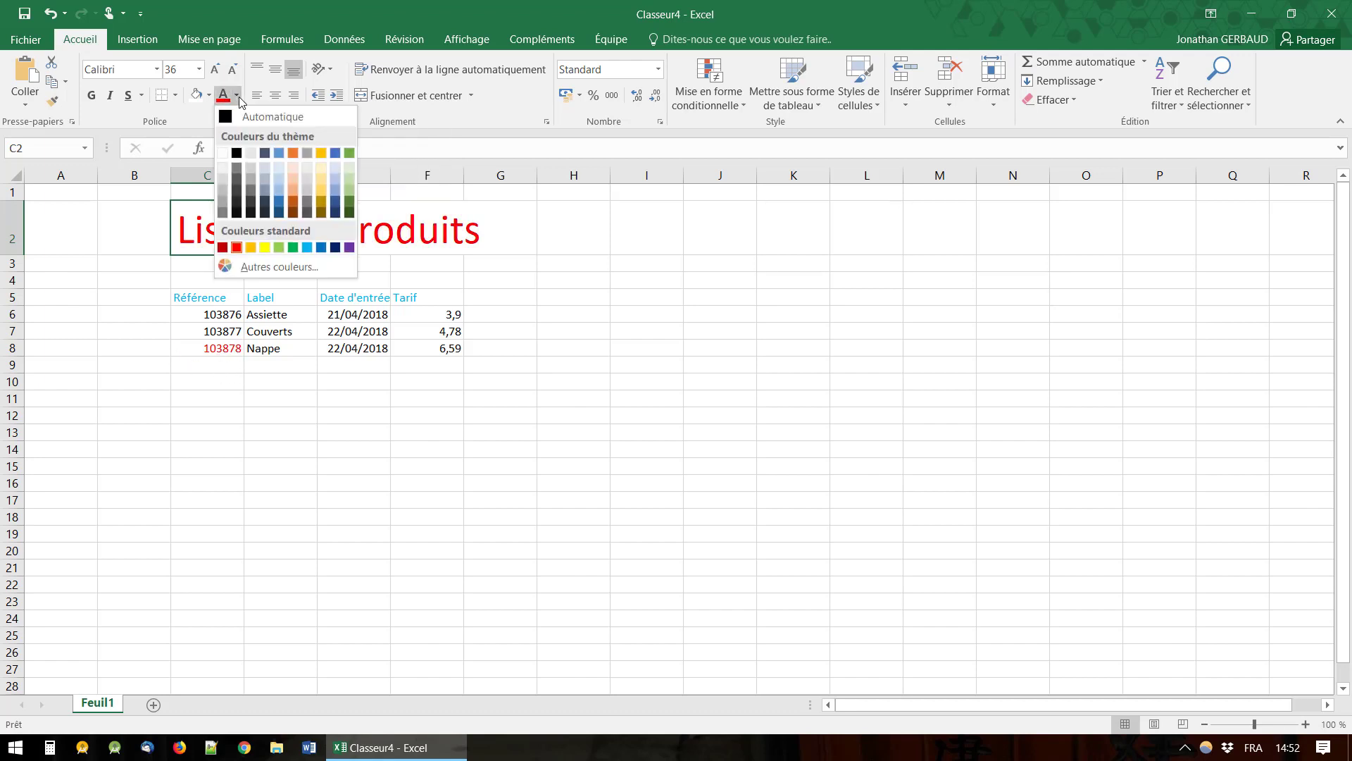
{"action": "left_click", "coordinate": [307, 247]}
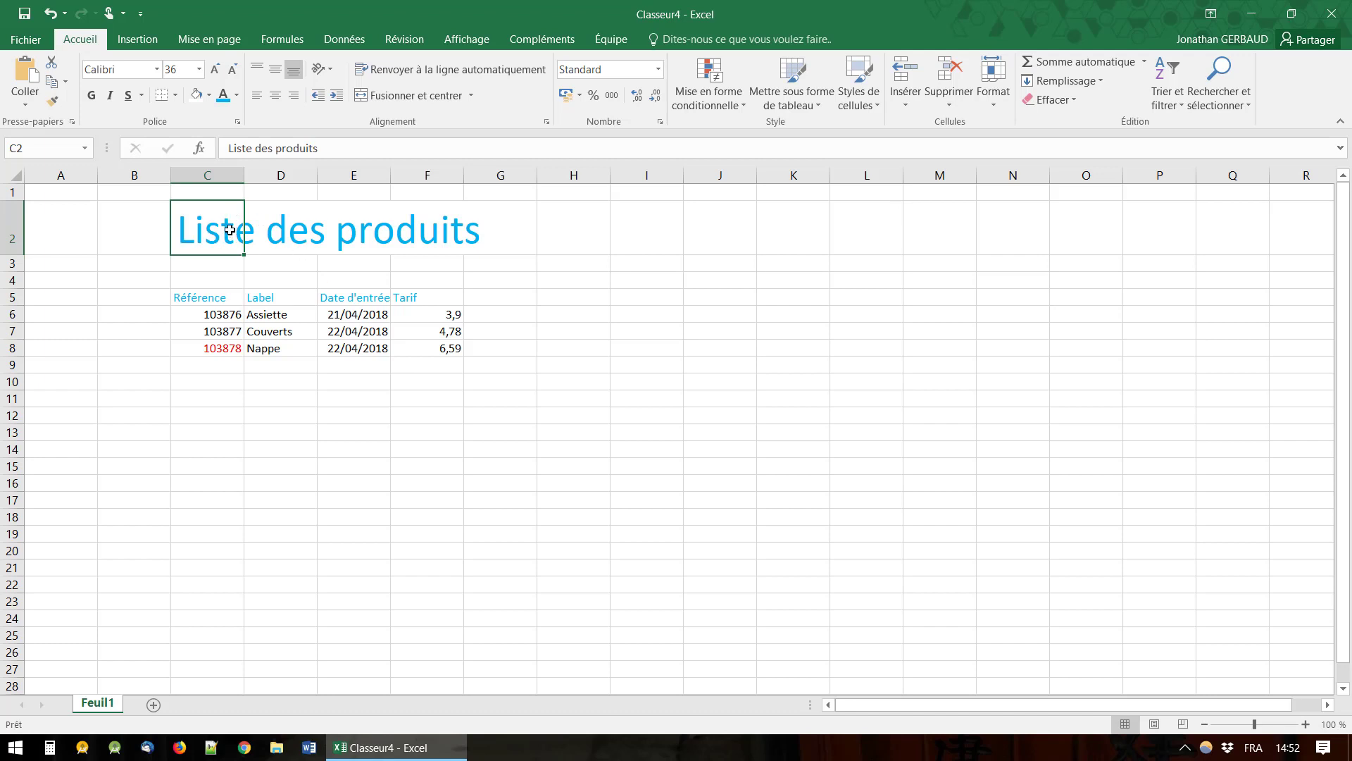
{"action": "left_click", "coordinate": [237, 95]}
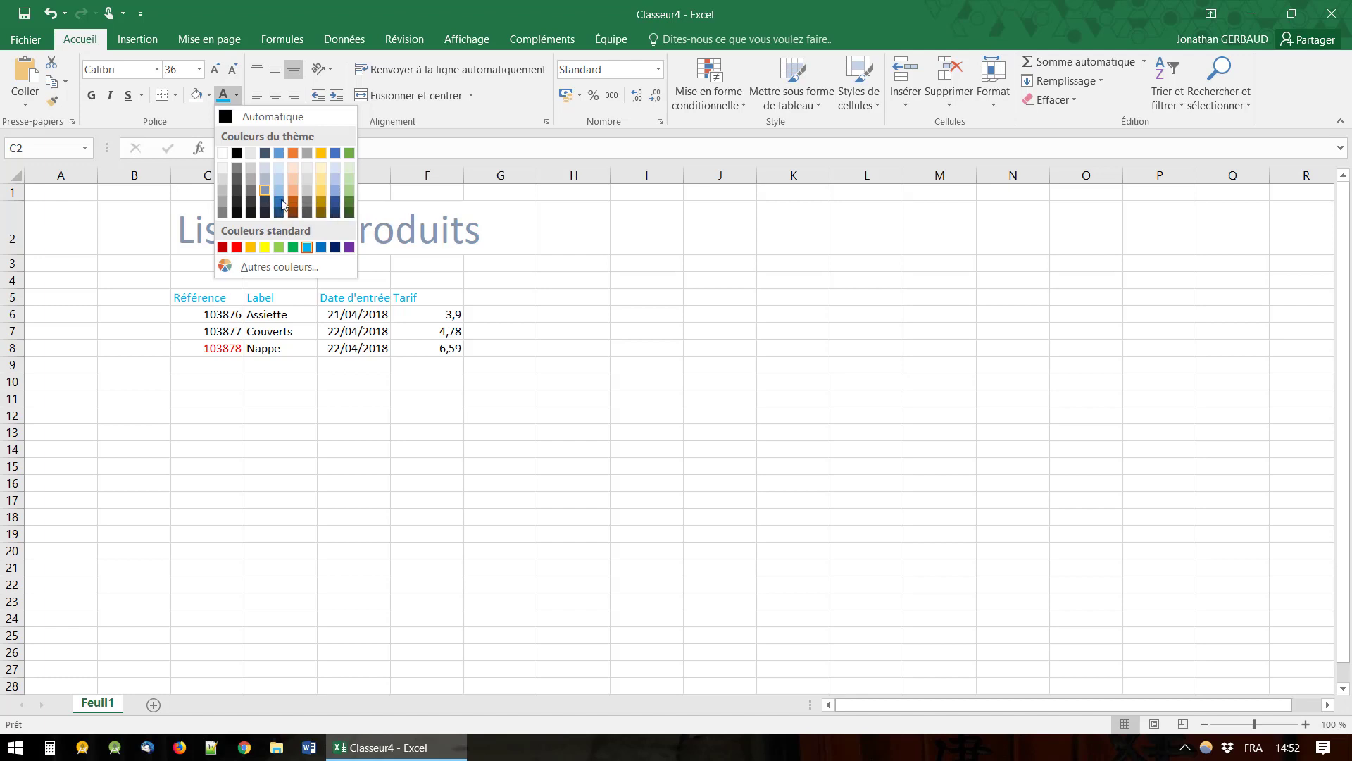
In Autres couleurs, try magenta hexagons for the title, settling on RGB 200, 4, 205
{"action": "left_click", "coordinate": [277, 267]}
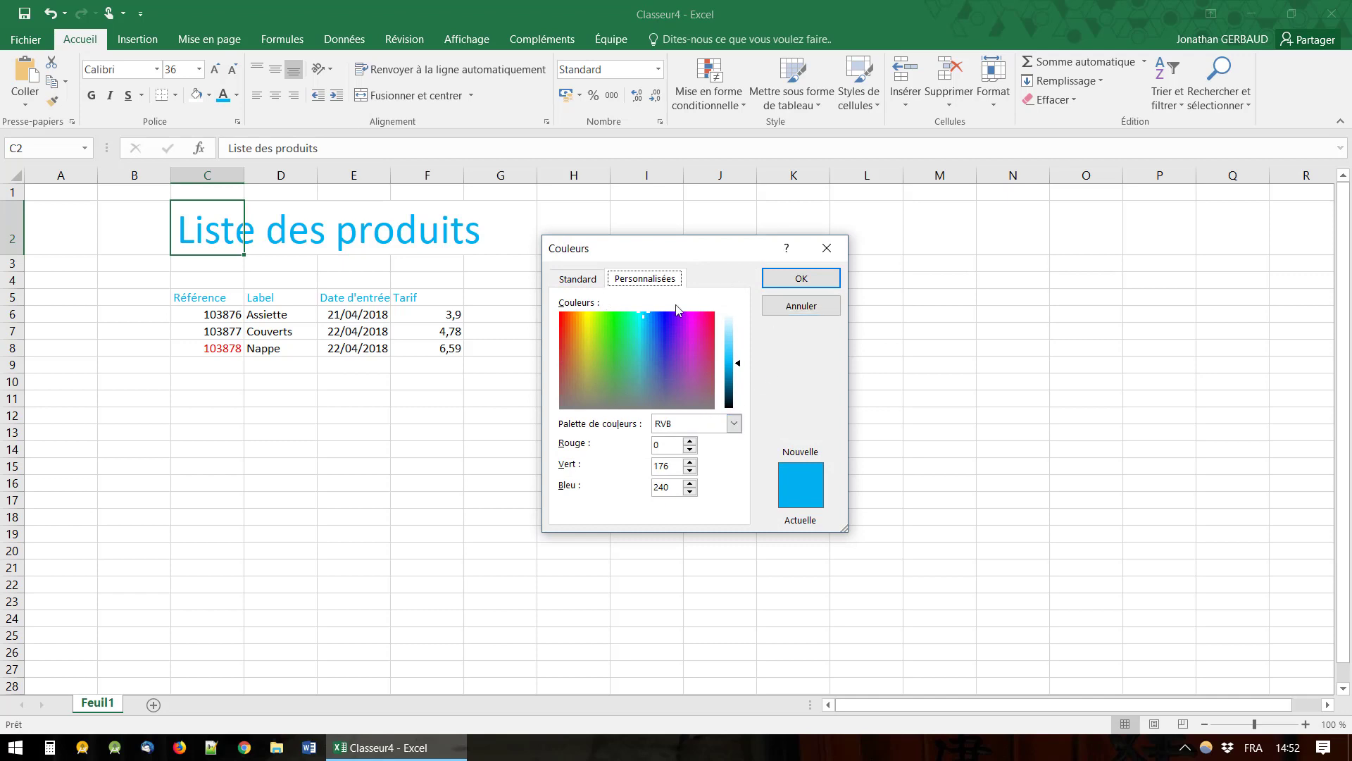
{"action": "left_click", "coordinate": [577, 281]}
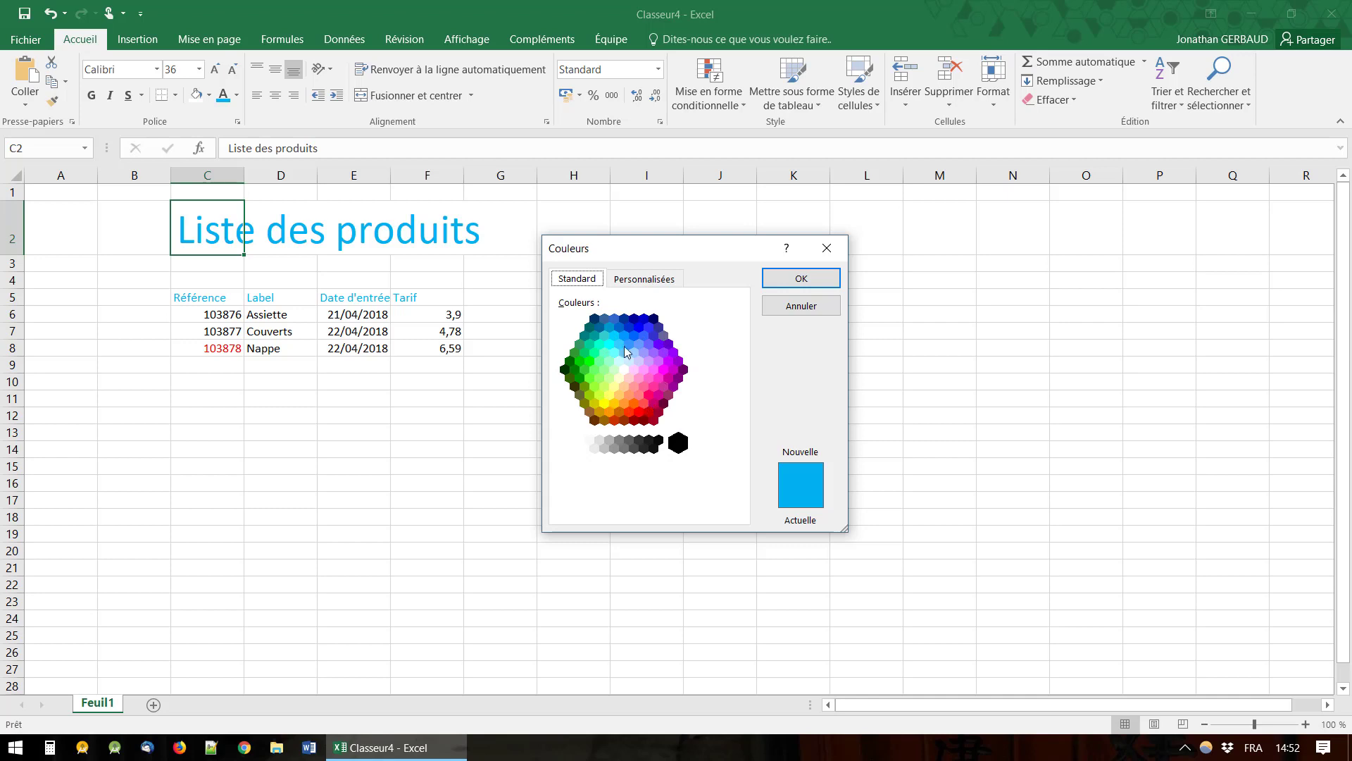
{"action": "left_click", "coordinate": [665, 368]}
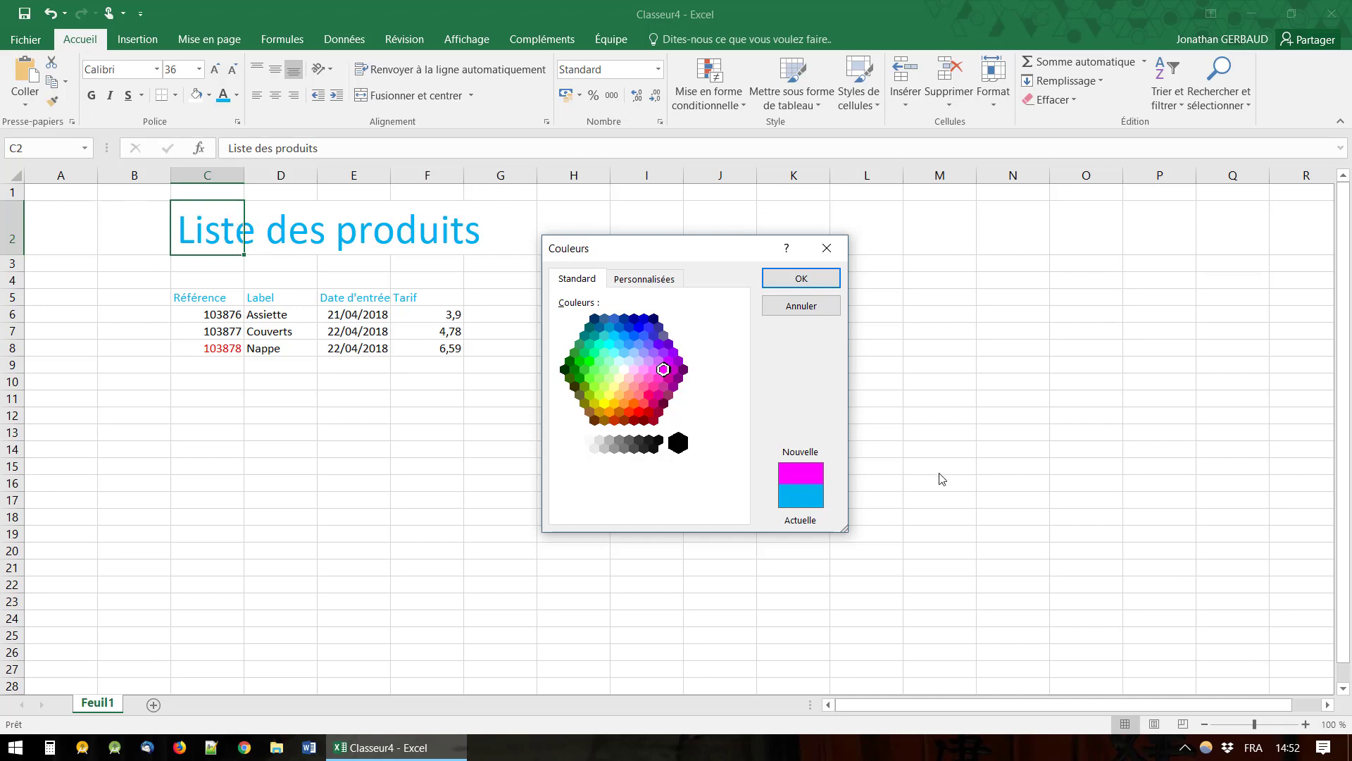
{"action": "left_click", "coordinate": [656, 385]}
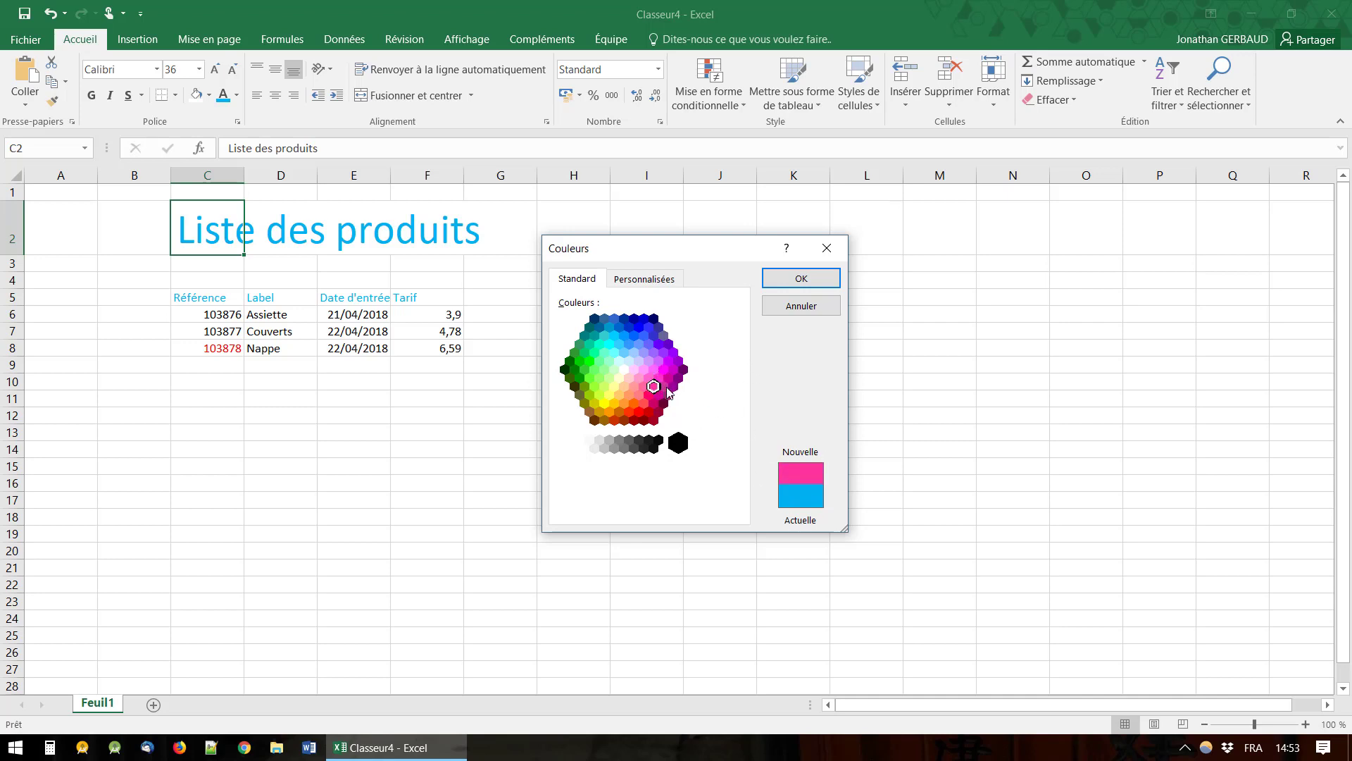
{"action": "left_click", "coordinate": [674, 370]}
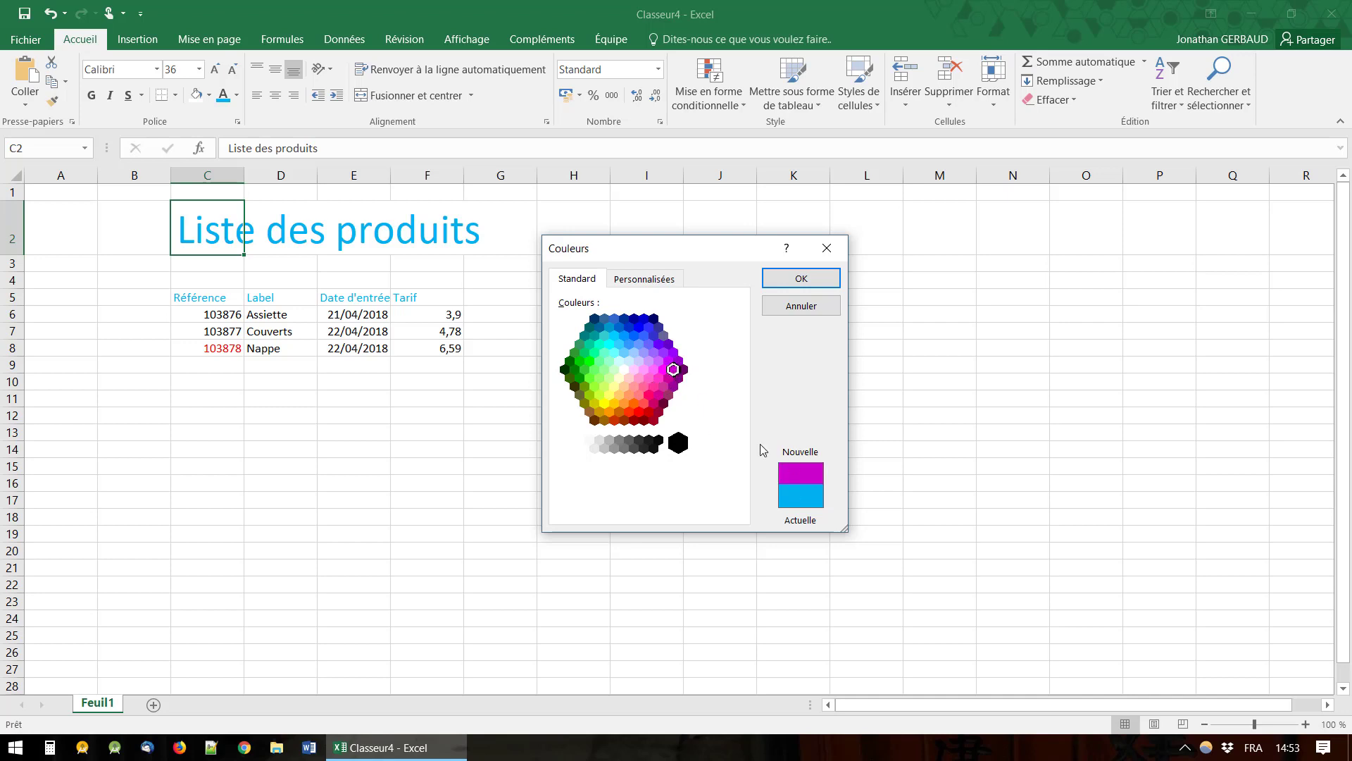
{"action": "left_click", "coordinate": [663, 372]}
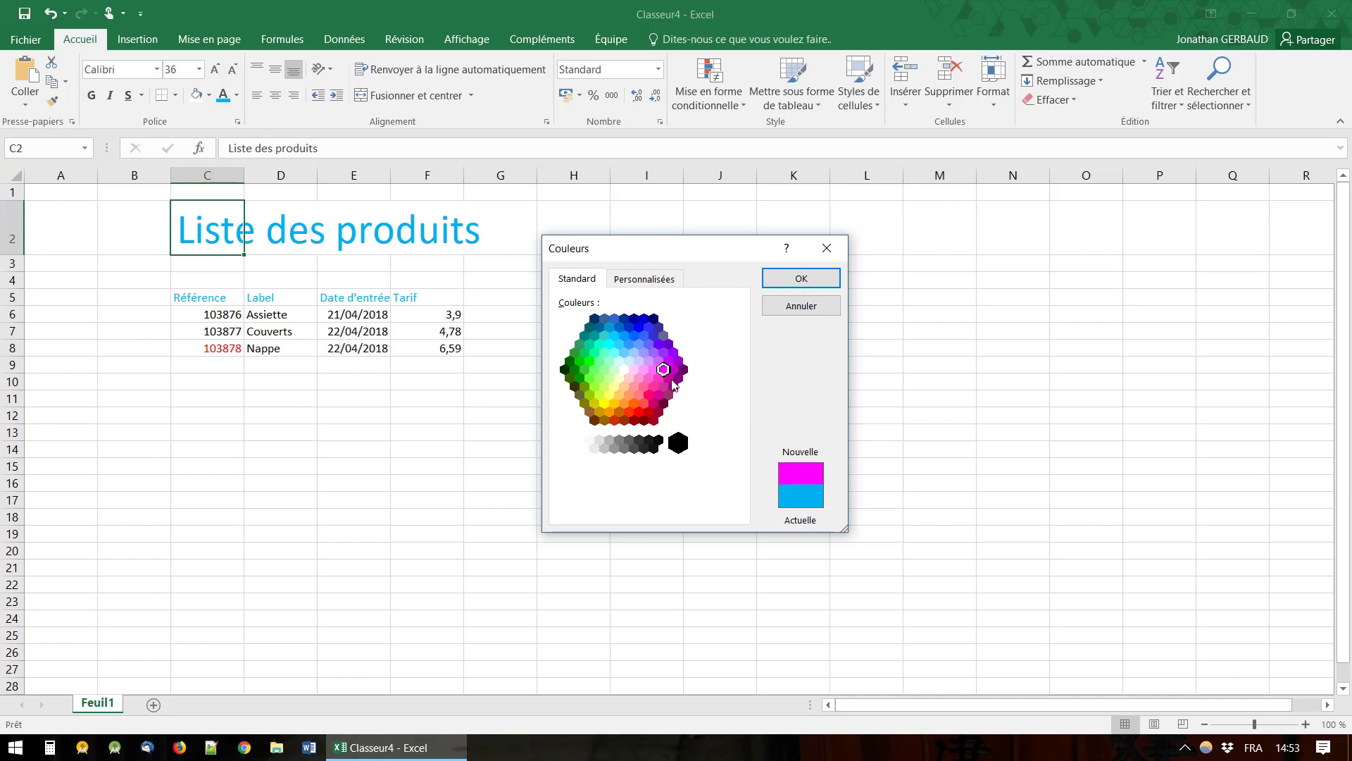
{"action": "left_click", "coordinate": [671, 378]}
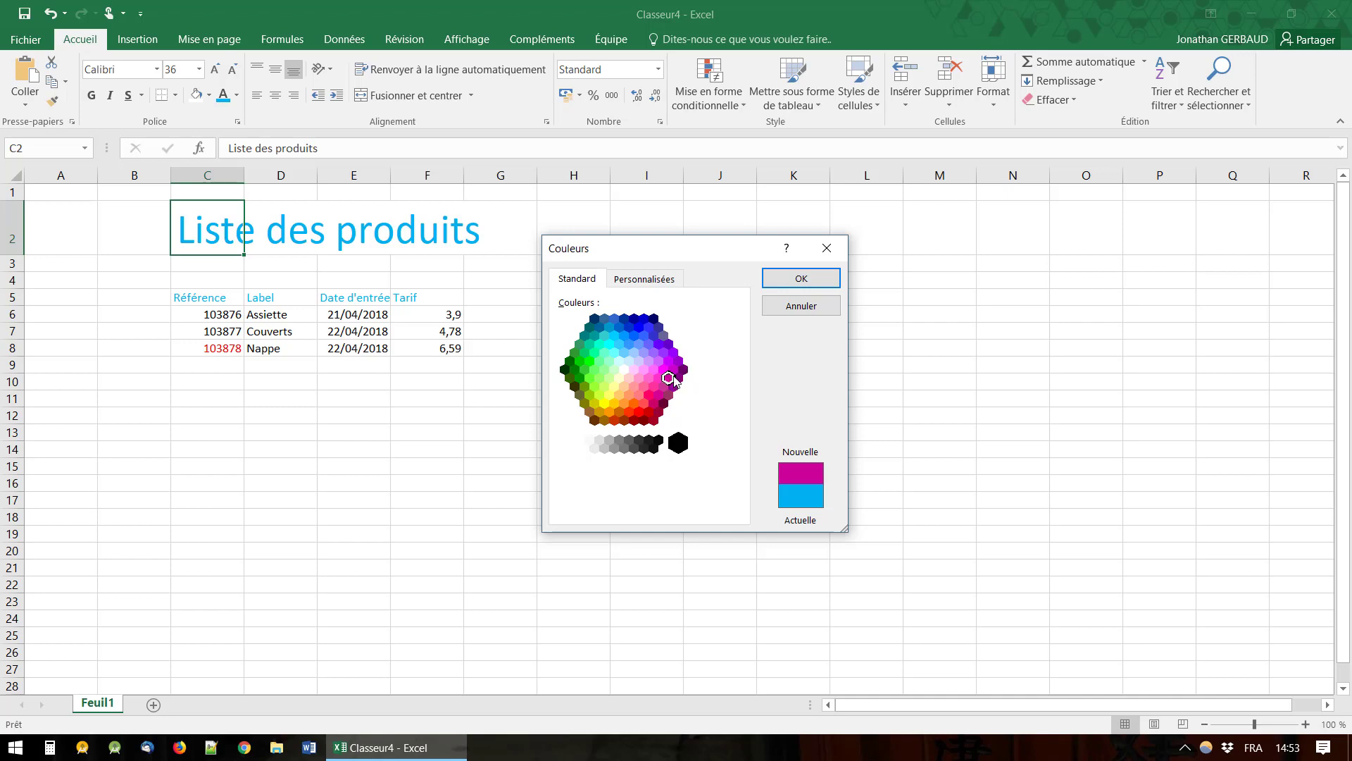
{"action": "left_click", "coordinate": [667, 374]}
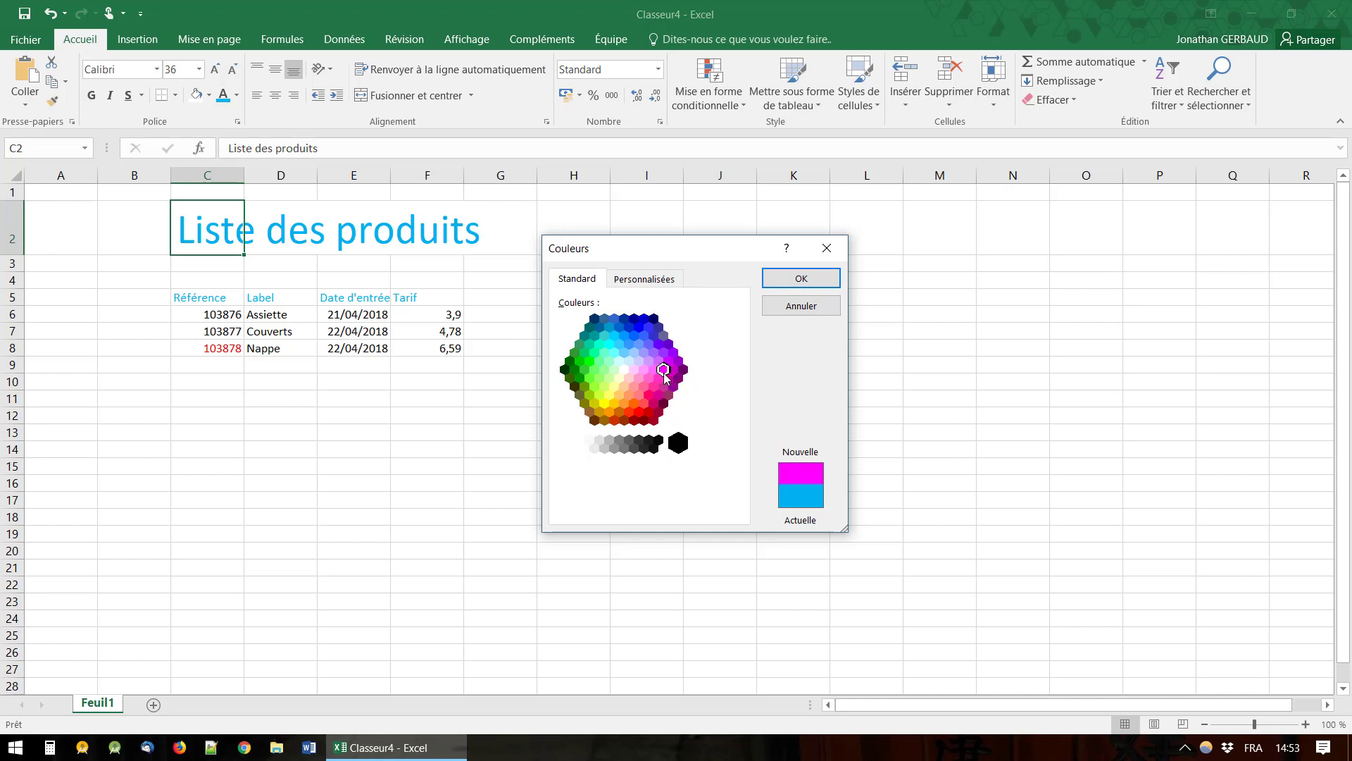
{"action": "left_click", "coordinate": [633, 290]}
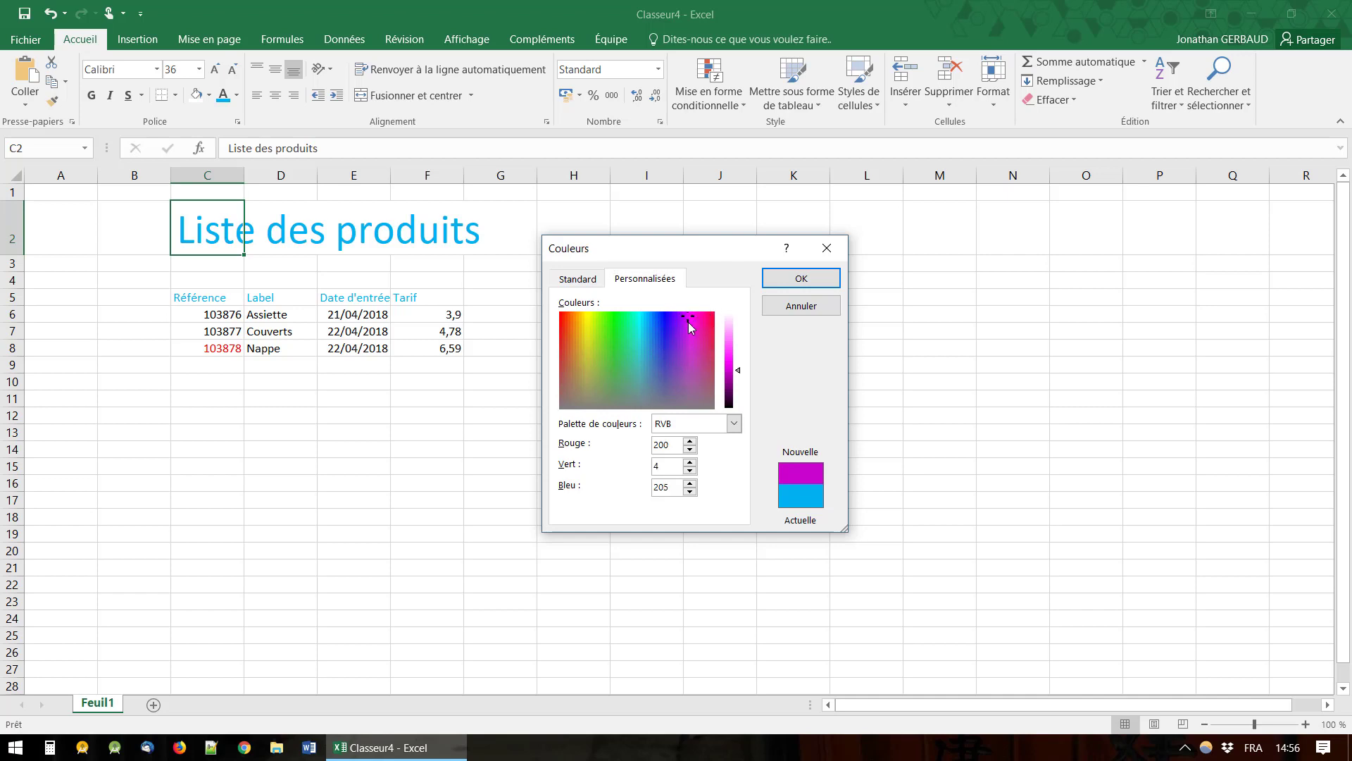
Adjust the custom spectrum and luminance until the colour reads RGB 223, 19, 136
{"action": "mouse_move", "coordinate": [694, 315]}
{"action": "left_mouse_down"}
{"action": "mouse_move", "coordinate": [588, 342]}
{"action": "mouse_move", "coordinate": [604, 324]}
{"action": "mouse_move", "coordinate": [569, 360]}
{"action": "mouse_move", "coordinate": [645, 383]}
{"action": "mouse_move", "coordinate": [646, 348]}
{"action": "mouse_move", "coordinate": [679, 353]}
{"action": "mouse_move", "coordinate": [576, 332]}
{"action": "mouse_move", "coordinate": [572, 348]}
{"action": "mouse_move", "coordinate": [704, 359]}
{"action": "left_mouse_up"}
{"action": "mouse_move", "coordinate": [741, 376]}
{"action": "left_mouse_down"}
{"action": "mouse_move", "coordinate": [739, 336]}
{"action": "mouse_move", "coordinate": [749, 403]}
{"action": "mouse_move", "coordinate": [744, 364]}
{"action": "left_mouse_up"}
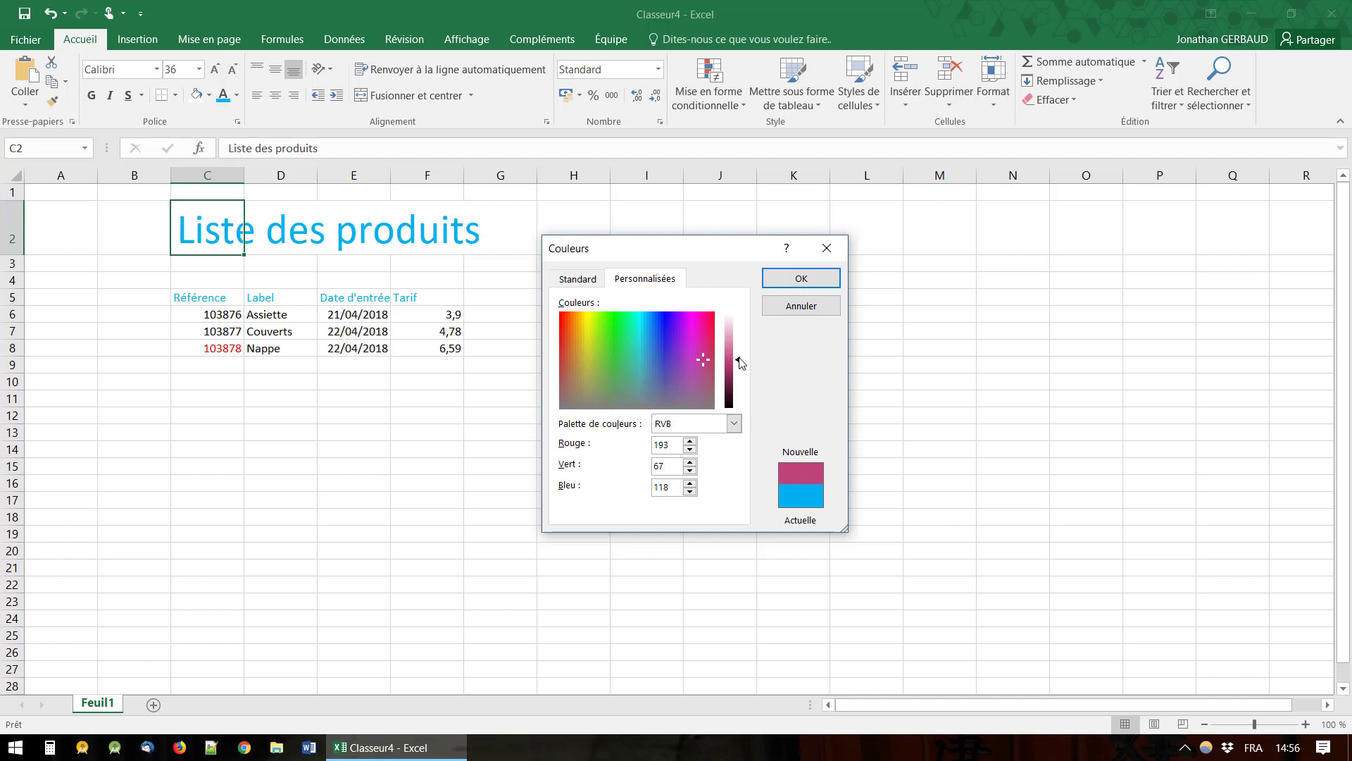
{"action": "left_click_drag", "start_coordinate": [741, 357], "coordinate": [739, 312]}
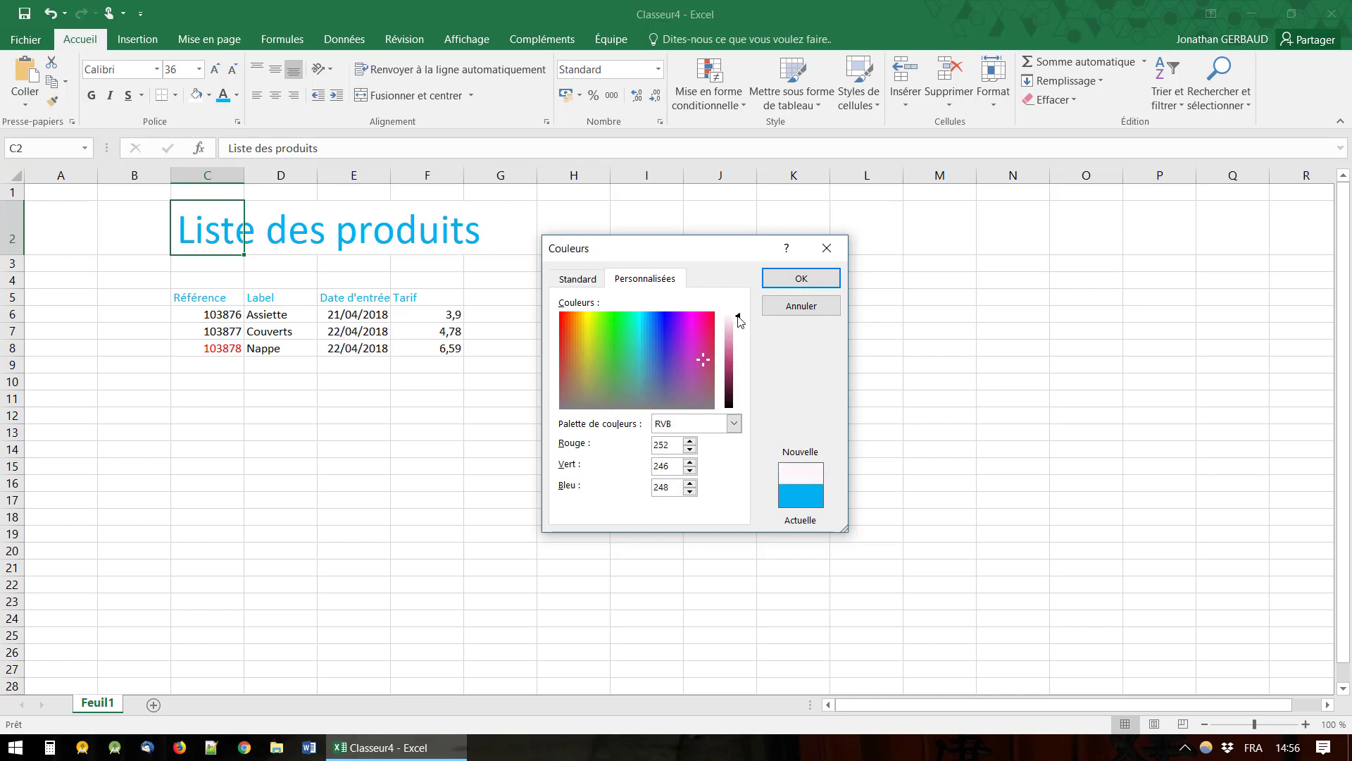
{"action": "left_click_drag", "start_coordinate": [740, 321], "coordinate": [751, 407]}
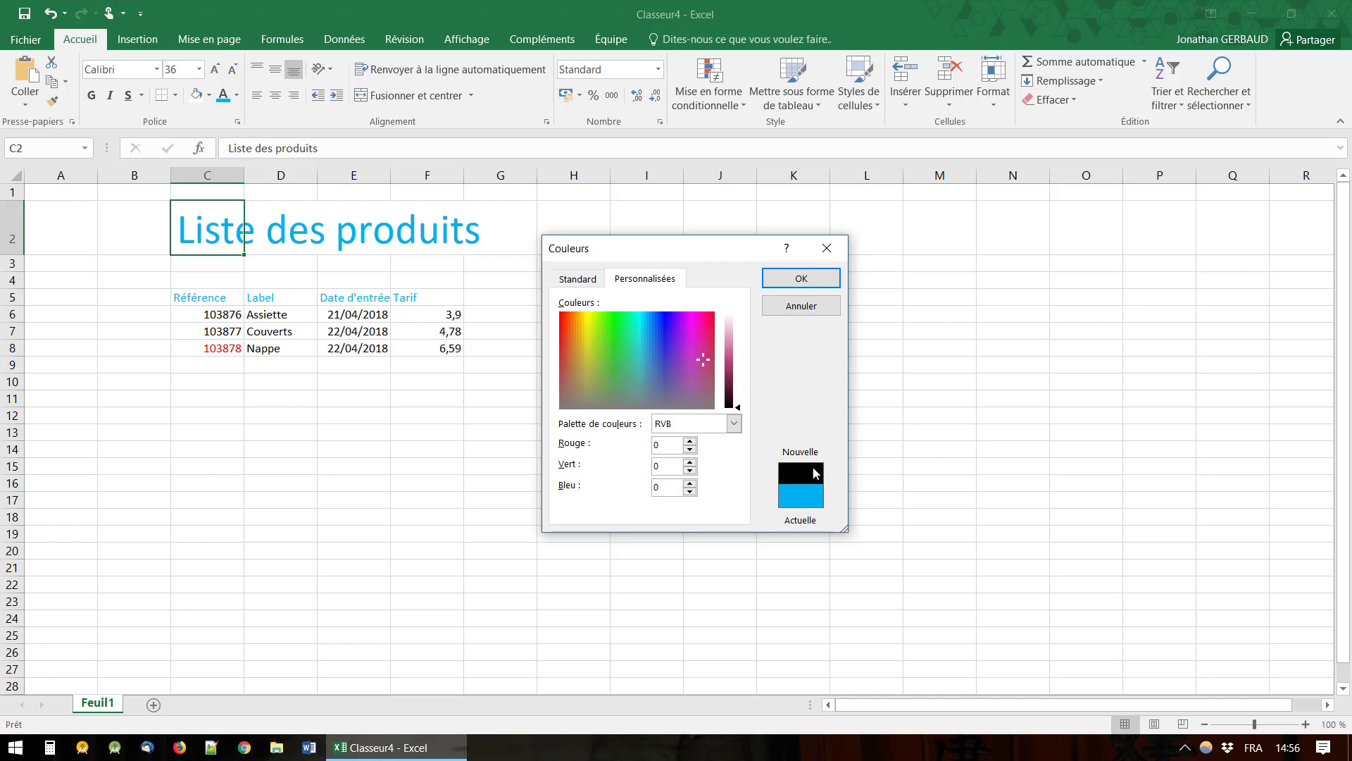
{"action": "left_click_drag", "start_coordinate": [740, 408], "coordinate": [735, 365]}
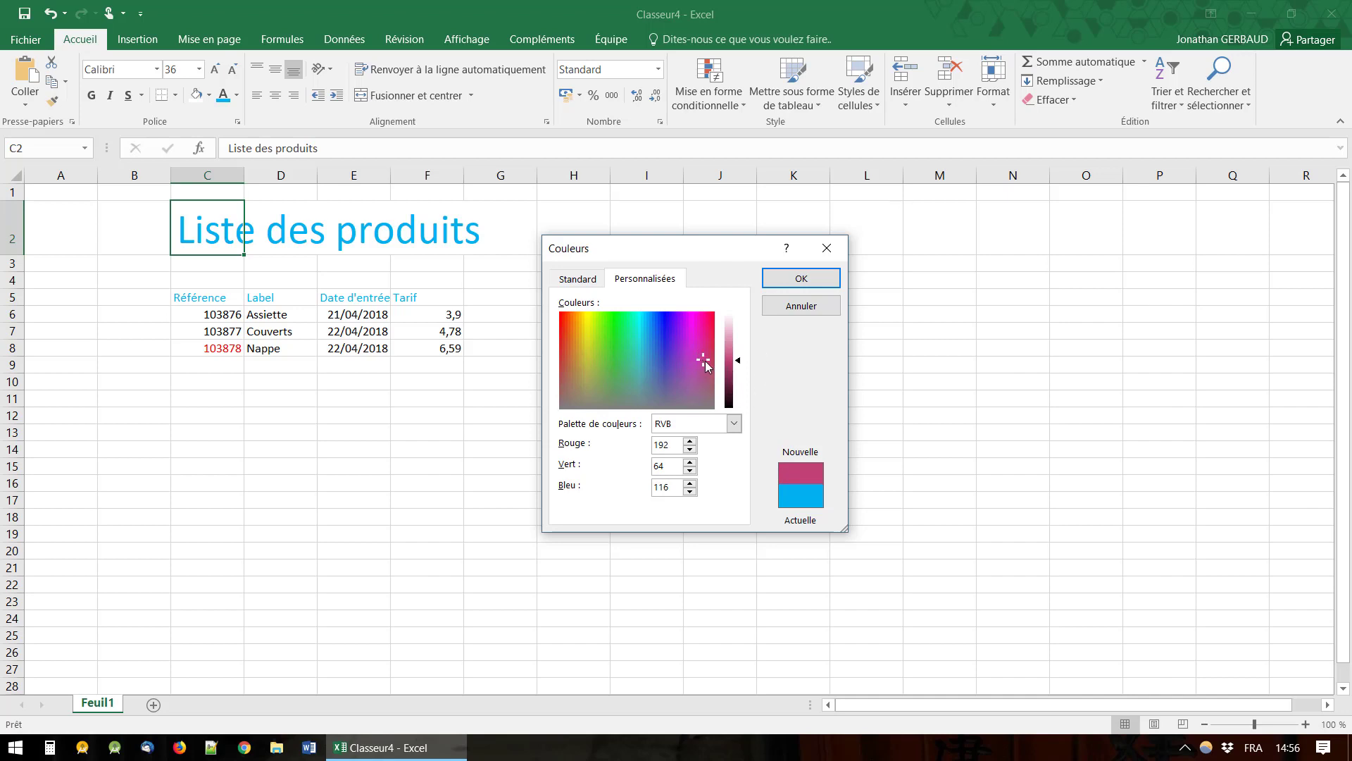
{"action": "mouse_move", "coordinate": [704, 361]}
{"action": "left_mouse_down"}
{"action": "mouse_move", "coordinate": [698, 336]}
{"action": "mouse_move", "coordinate": [691, 346]}
{"action": "left_mouse_up"}
{"action": "left_click_drag", "start_coordinate": [690, 331], "coordinate": [693, 330]}
{"action": "mouse_move", "coordinate": [688, 336]}
{"action": "left_mouse_down"}
{"action": "mouse_move", "coordinate": [590, 343]}
{"action": "mouse_move", "coordinate": [570, 321]}
{"action": "mouse_move", "coordinate": [619, 373]}
{"action": "mouse_move", "coordinate": [713, 328]}
{"action": "left_mouse_up"}
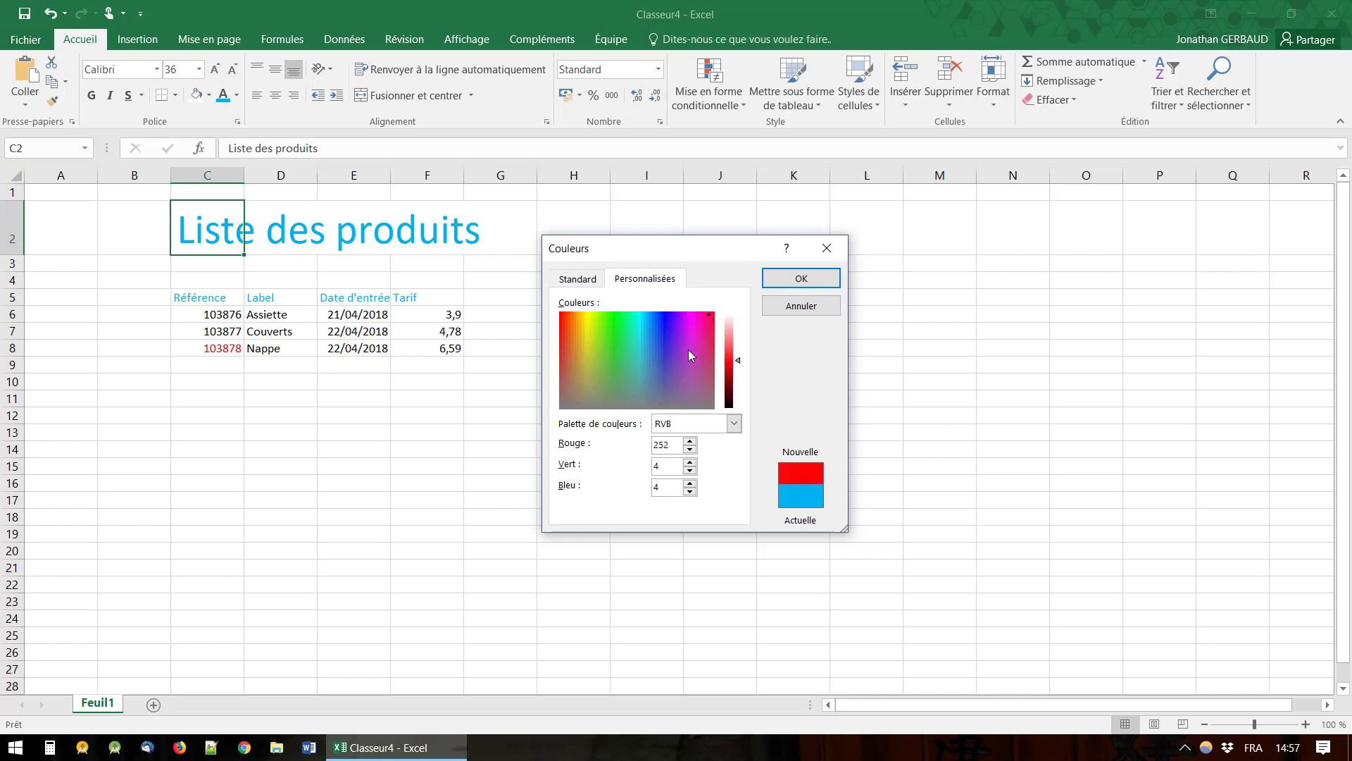
{"action": "left_click_drag", "start_coordinate": [709, 316], "coordinate": [701, 331]}
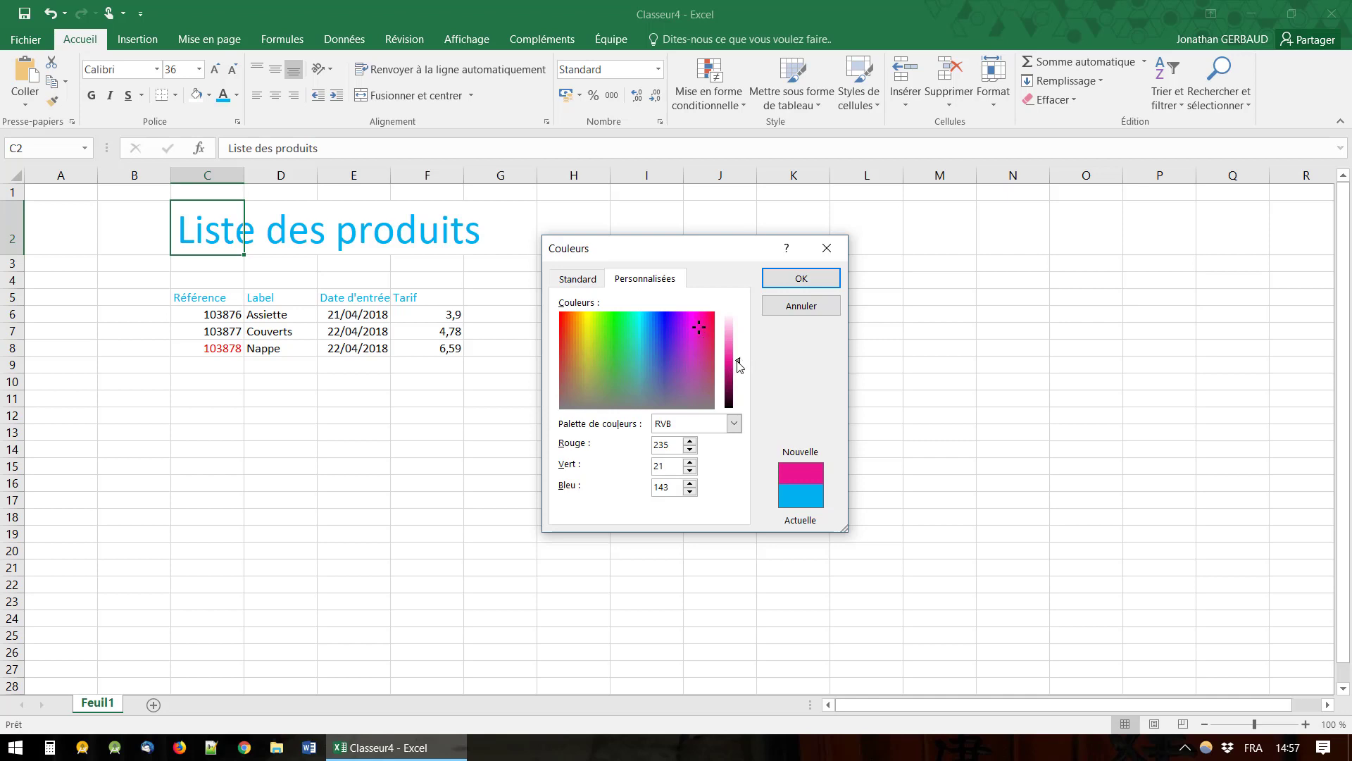
{"action": "left_click_drag", "start_coordinate": [740, 367], "coordinate": [743, 368]}
Apply the bright magenta hexagon from the Standard palette to the title
{"action": "left_click", "coordinate": [577, 281]}
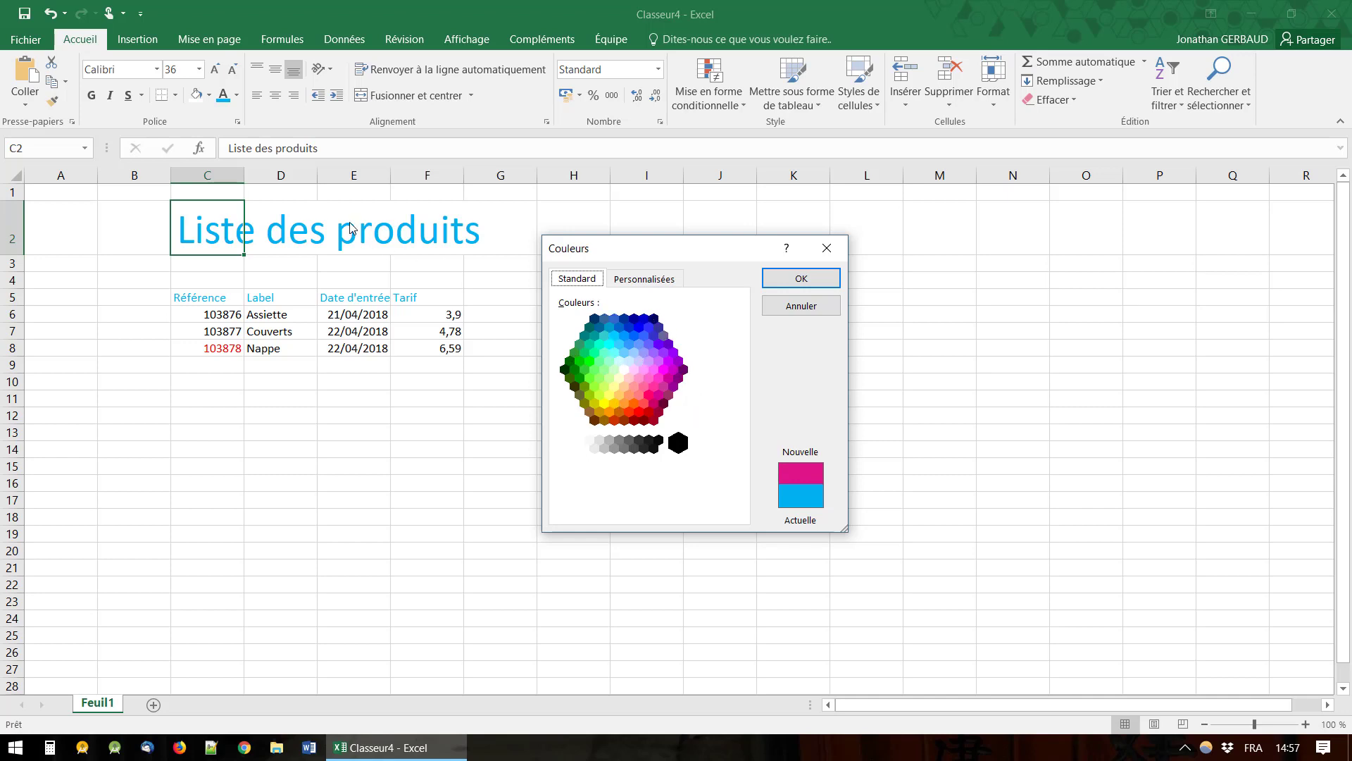
{"action": "left_click", "coordinate": [664, 370]}
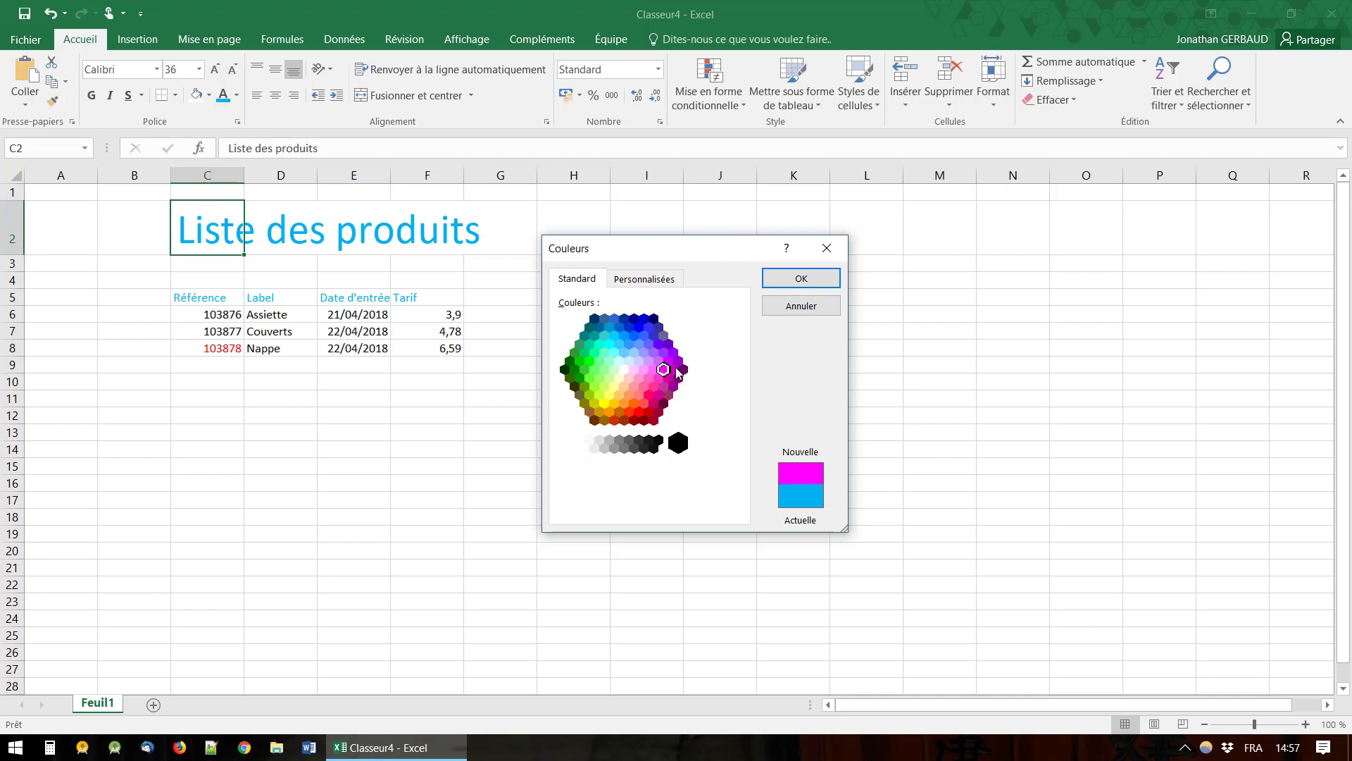
{"action": "left_click", "coordinate": [669, 362]}
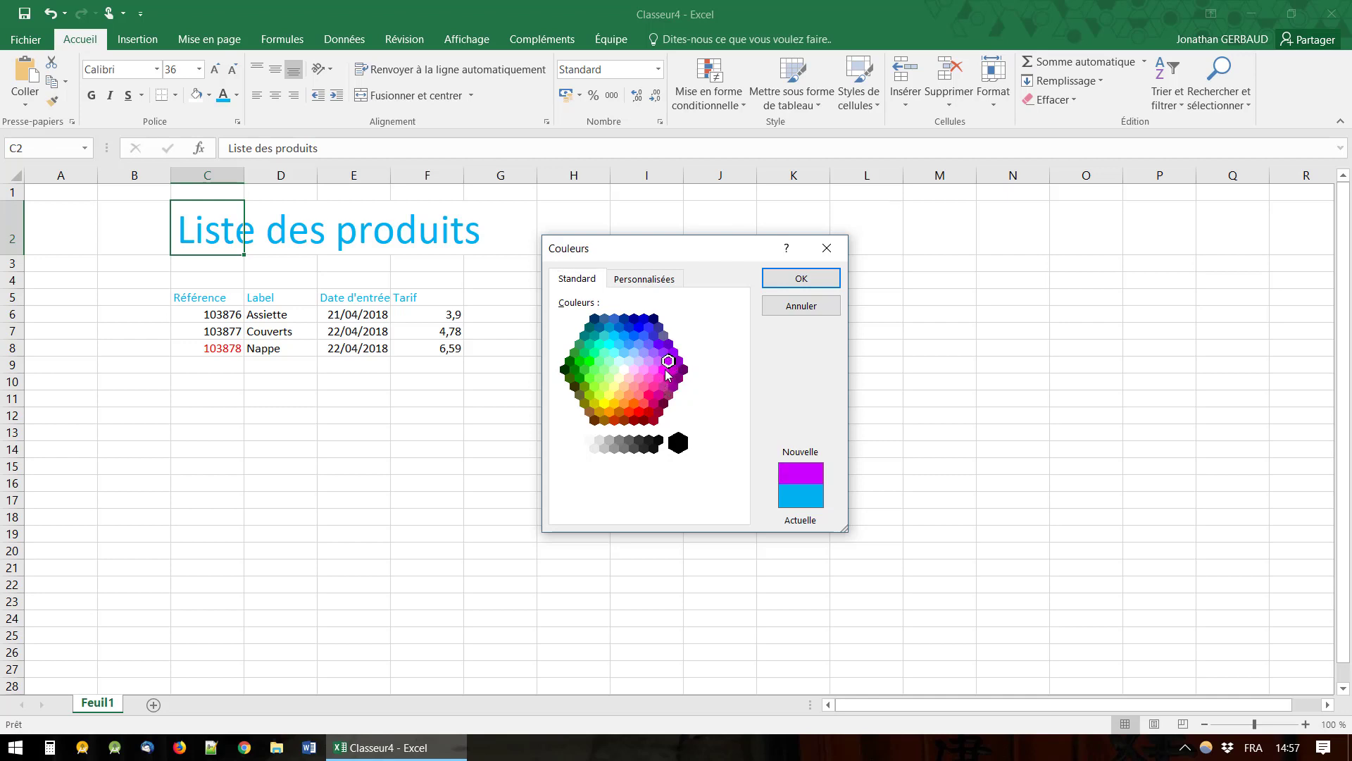
{"action": "left_click", "coordinate": [665, 370]}
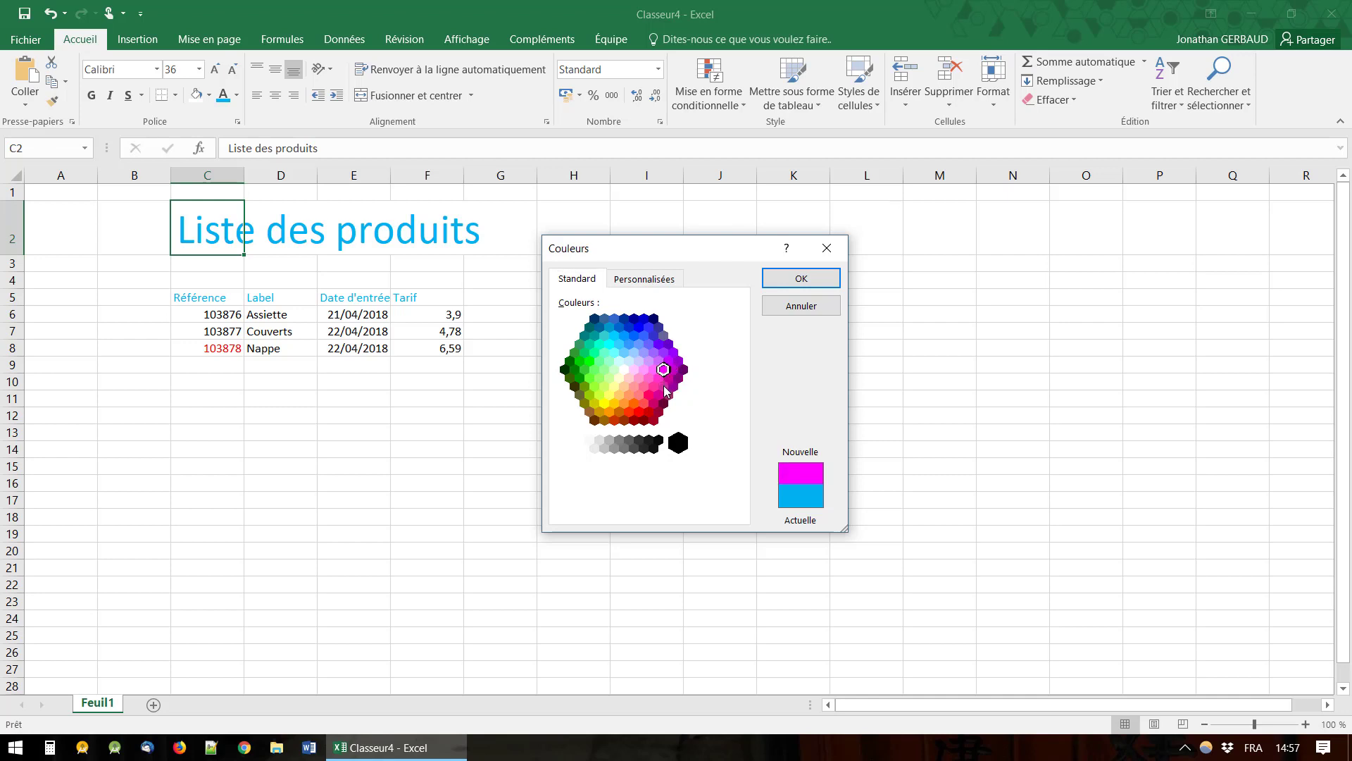
{"action": "left_click", "coordinate": [801, 279]}
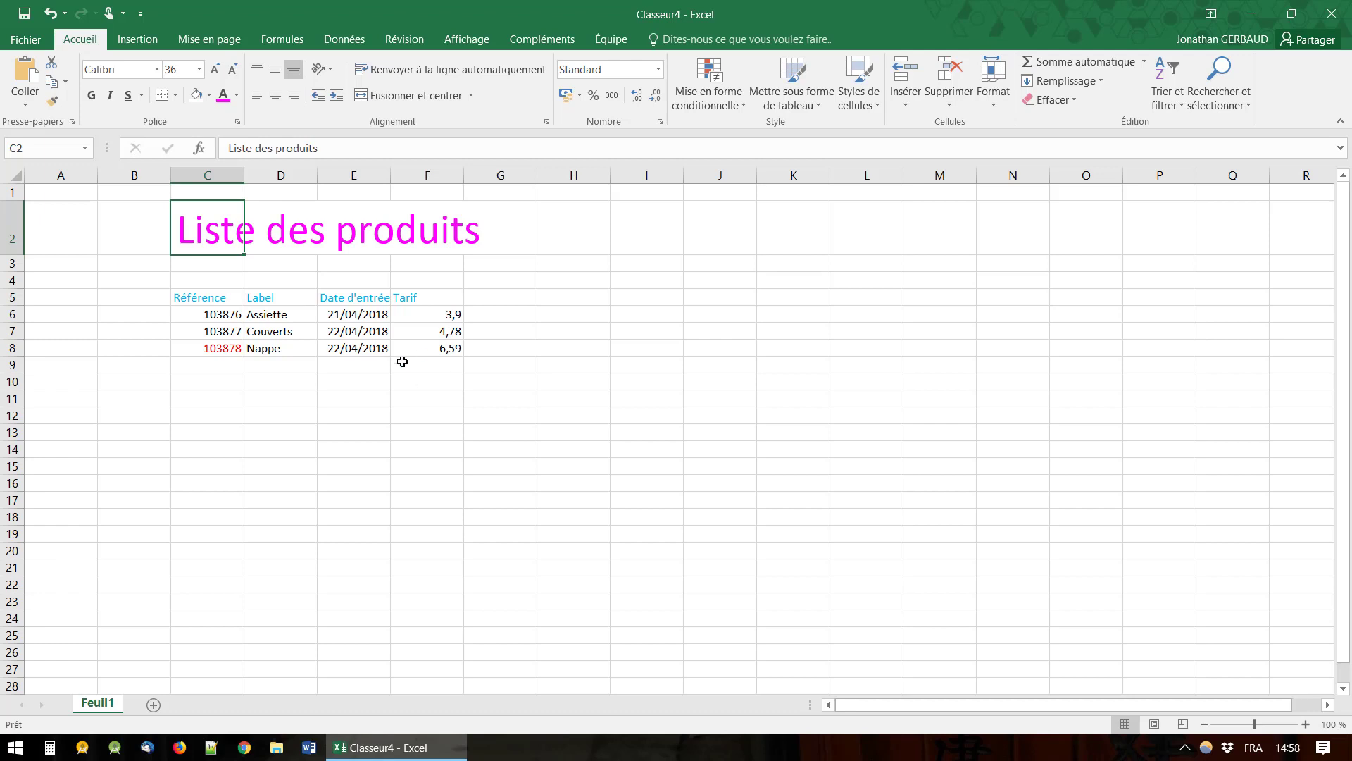
Colour the date 22/04/2018 in E8 with the recently used magenta
{"action": "left_click", "coordinate": [379, 348]}
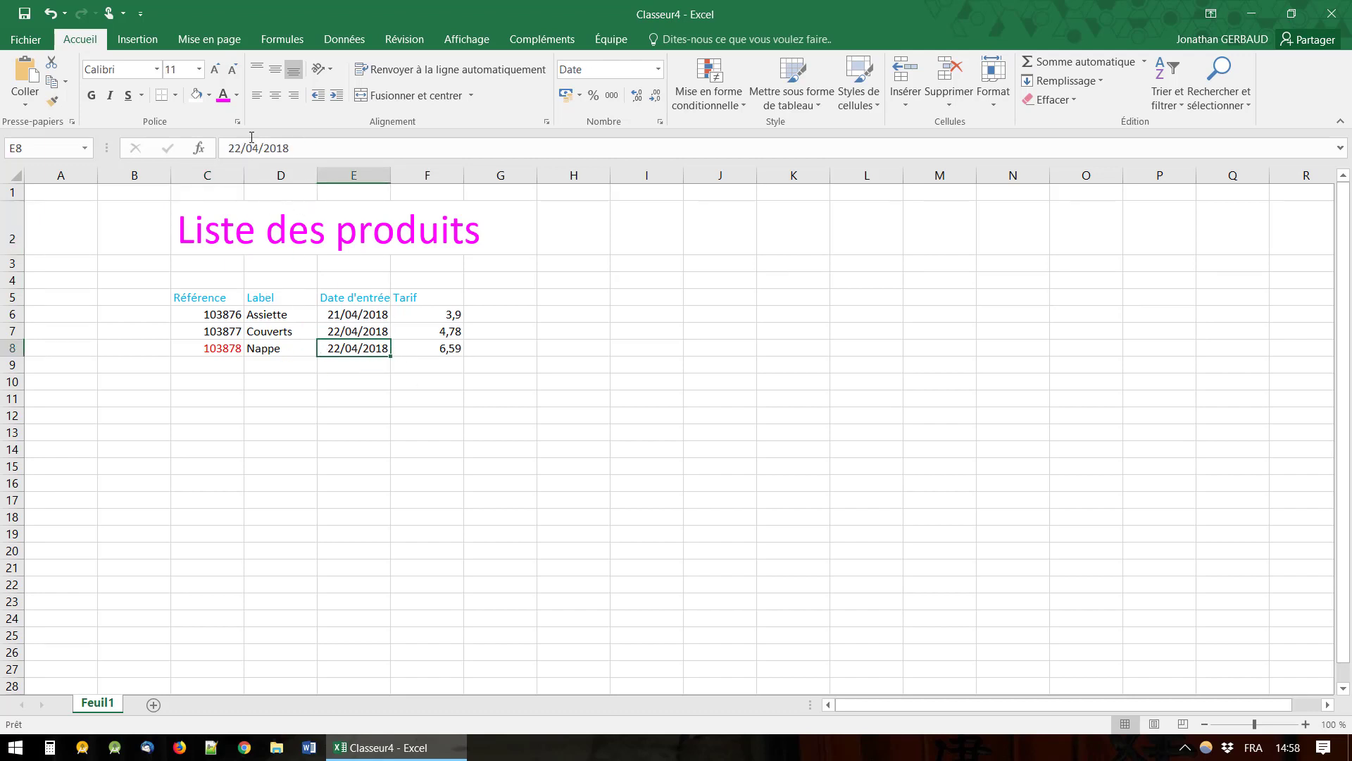
{"action": "left_click", "coordinate": [238, 97]}
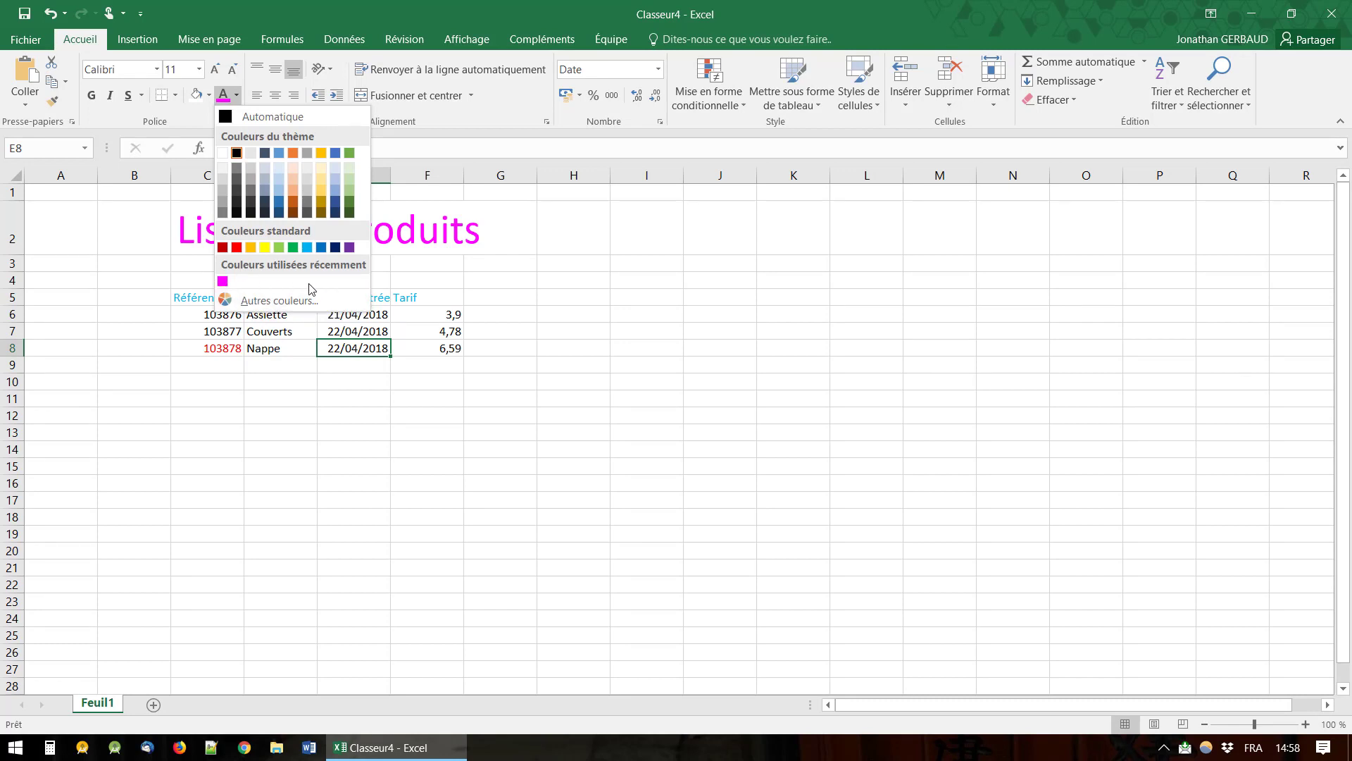
{"action": "left_click", "coordinate": [223, 283]}
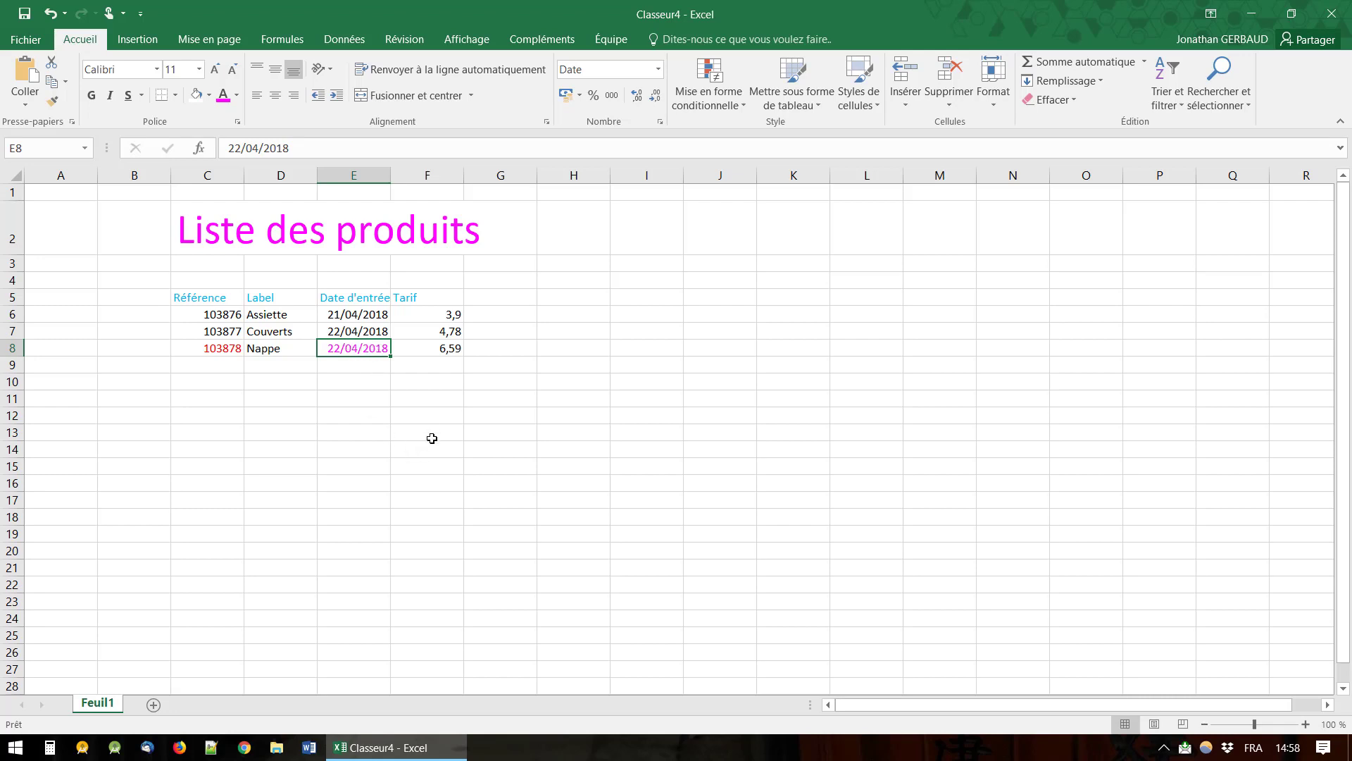
Reset all text in C2:F8 to the Automatique (black) font colour
{"action": "left_click_drag", "start_coordinate": [204, 233], "coordinate": [451, 352]}
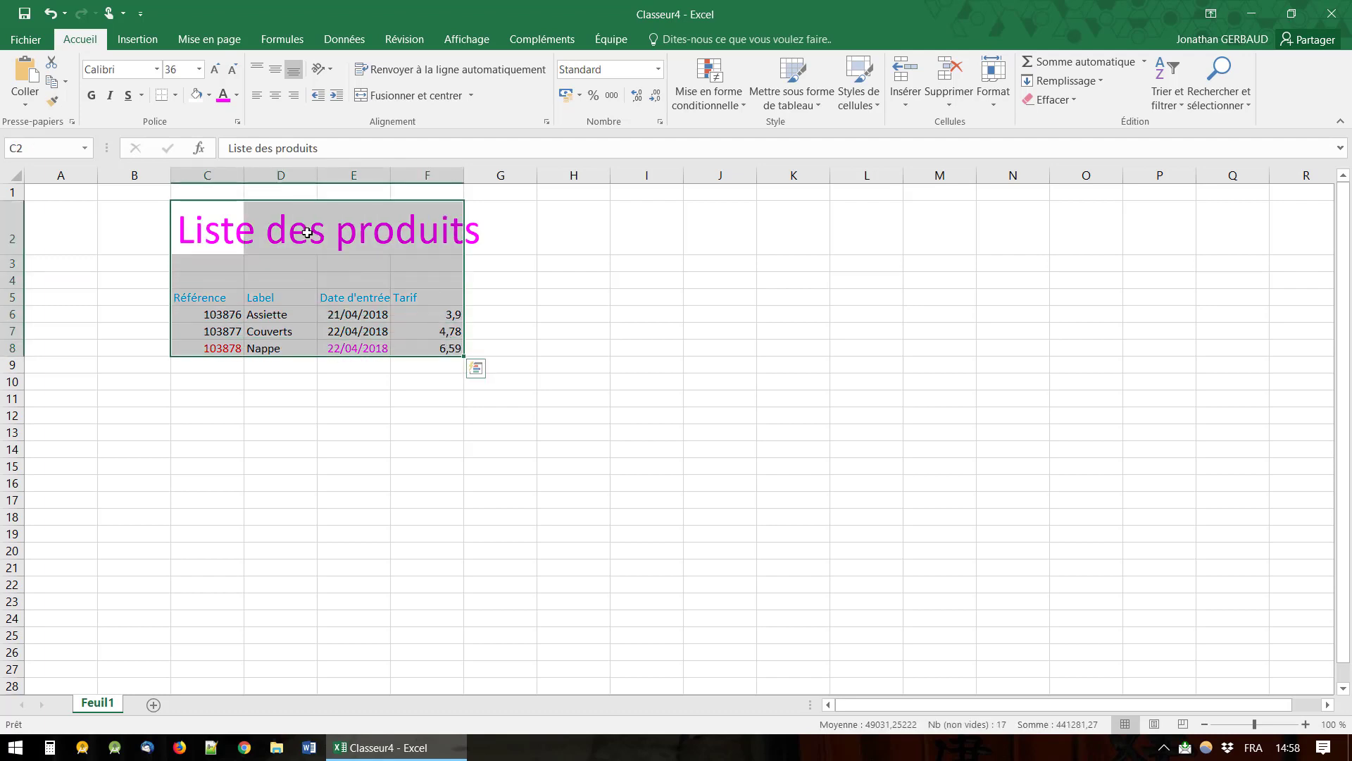
{"action": "left_click", "coordinate": [236, 95]}
{"action": "left_click", "coordinate": [240, 117]}
{"action": "left_click", "coordinate": [289, 348]}
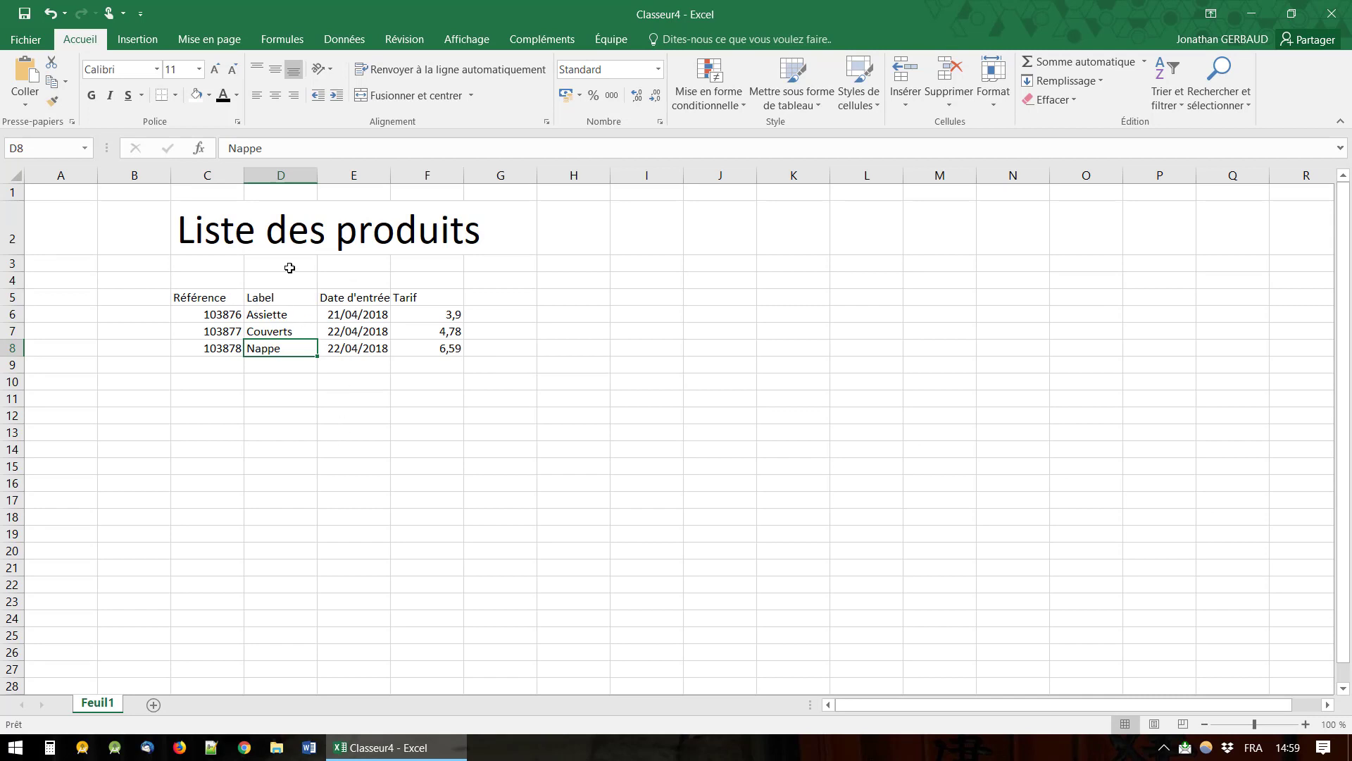
{"action": "left_click_drag", "start_coordinate": [201, 298], "coordinate": [421, 300]}
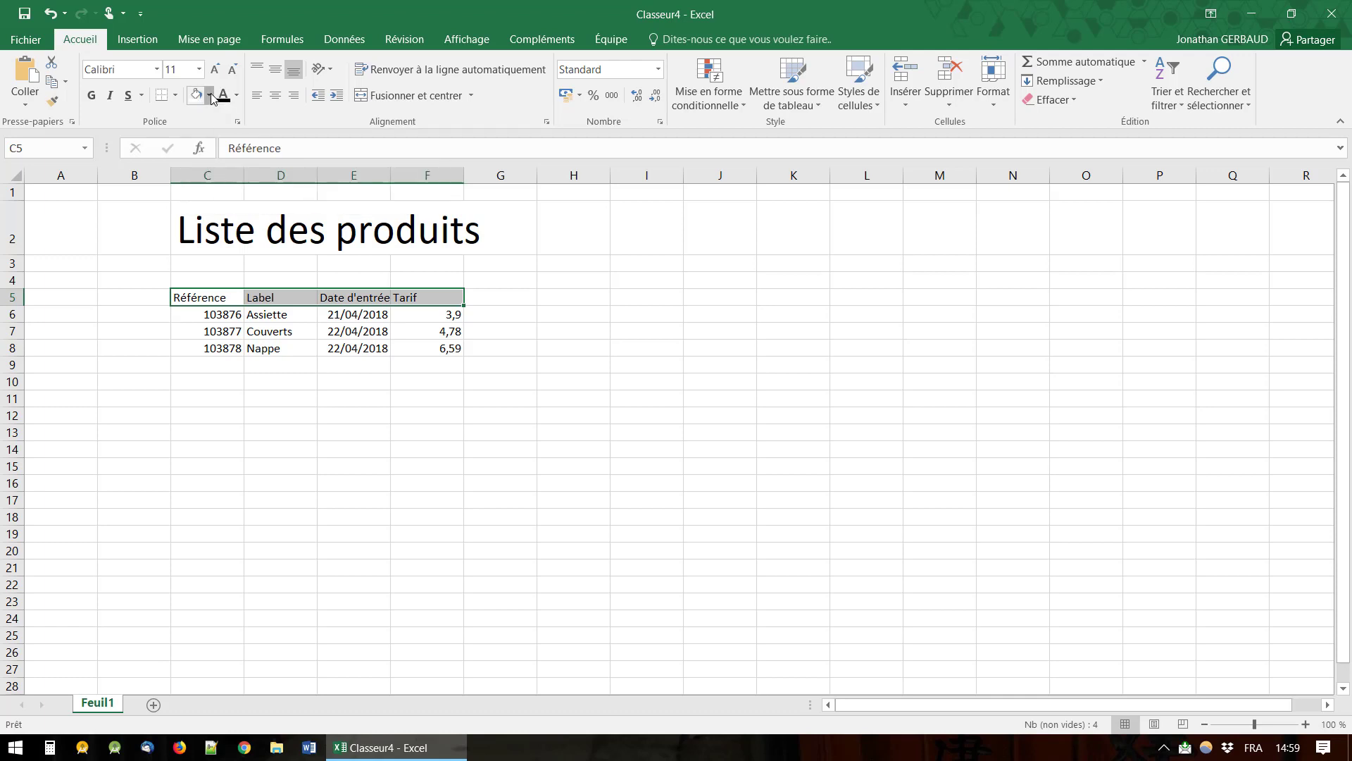
Fill the header cells Référence through Tarif with the standard light blue
{"action": "left_click", "coordinate": [210, 96]}
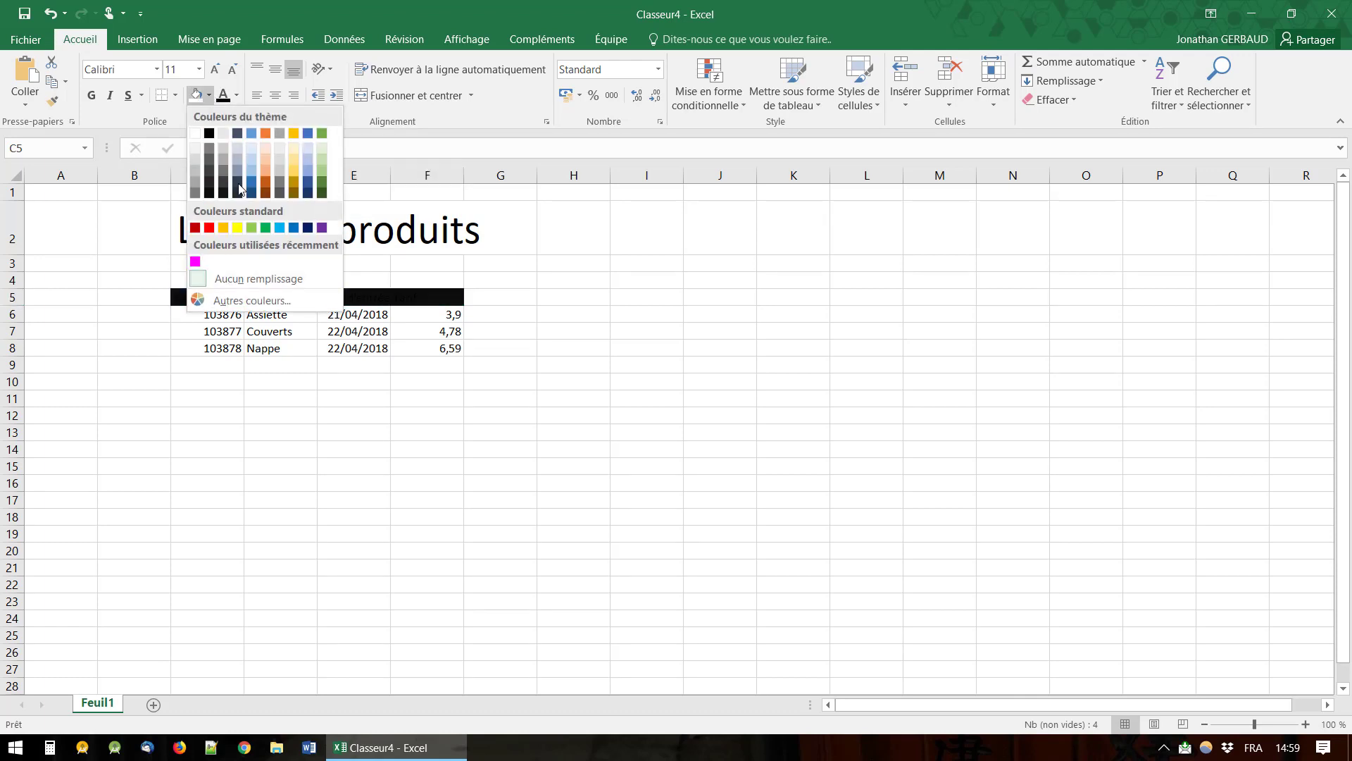
{"action": "left_click", "coordinate": [237, 95]}
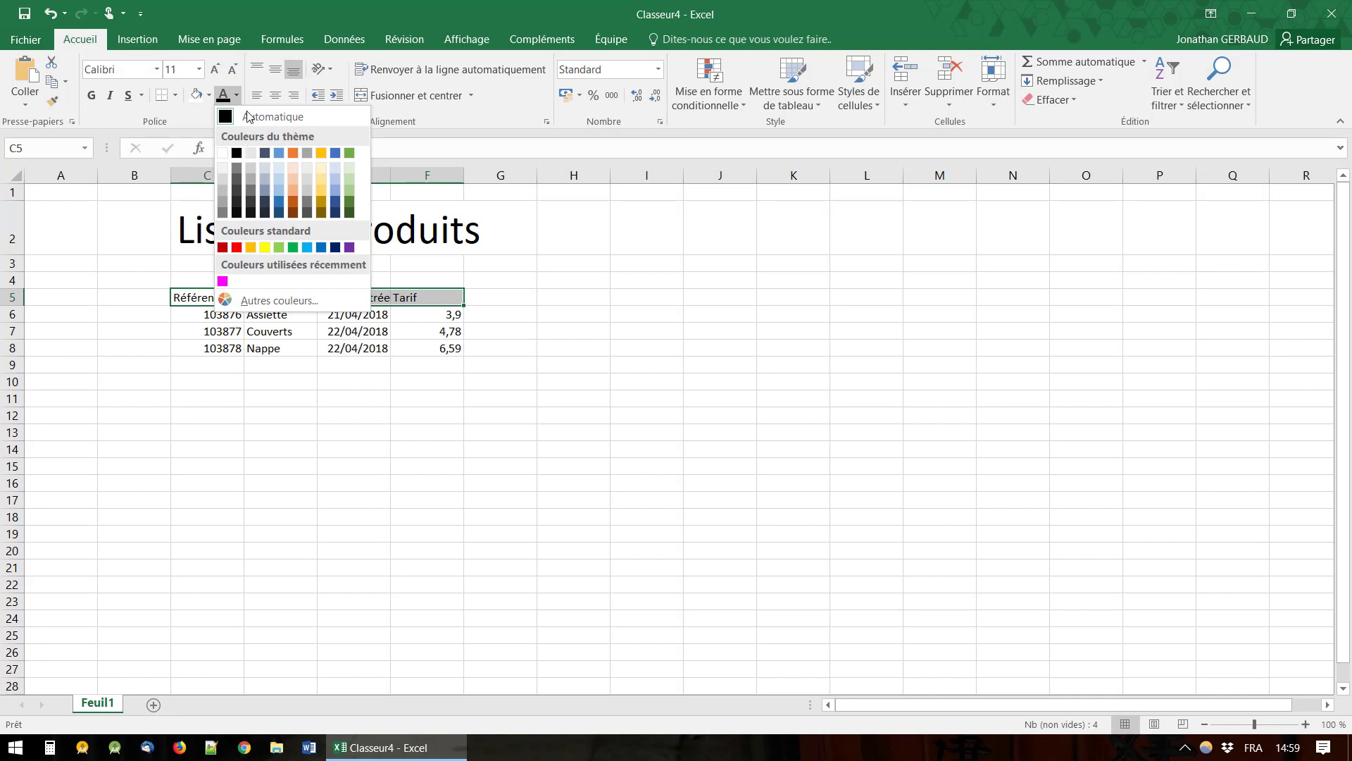
{"action": "left_click", "coordinate": [209, 96]}
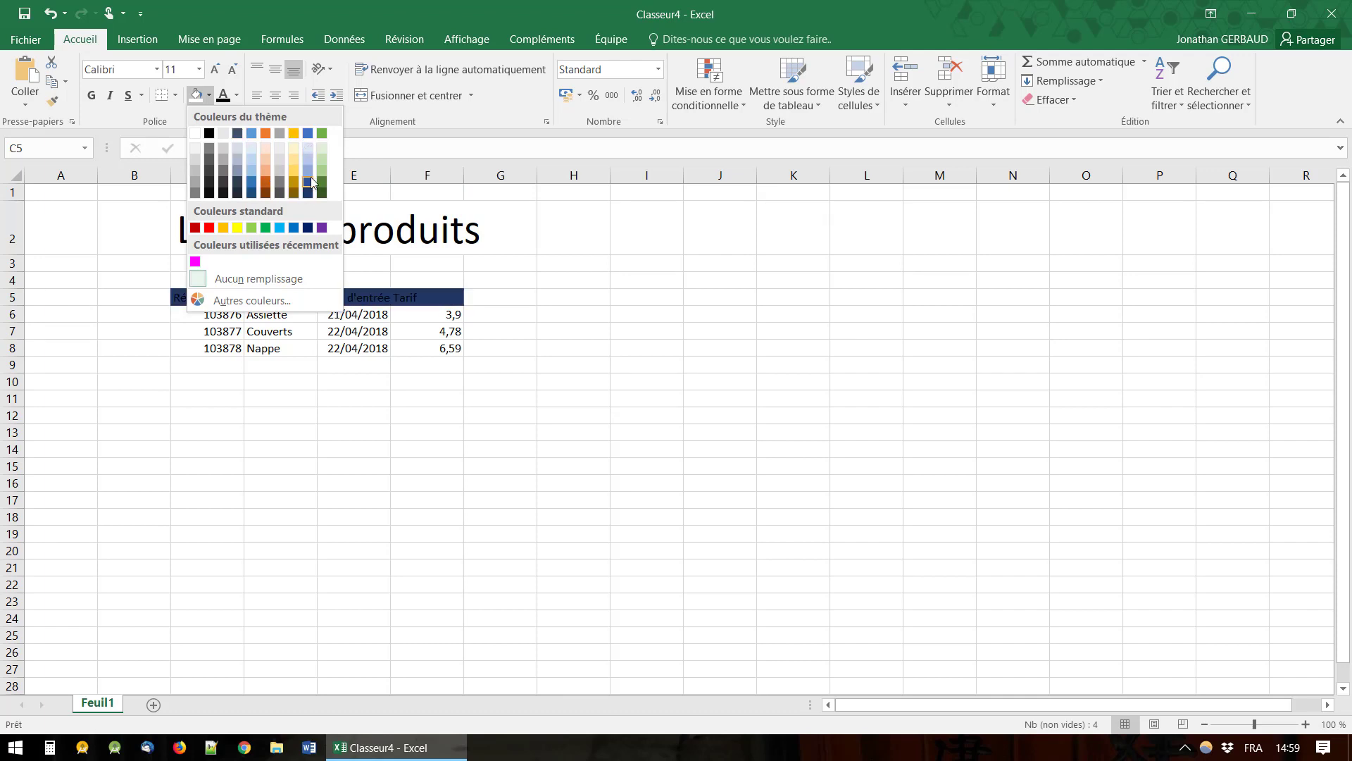
{"action": "left_click", "coordinate": [280, 228]}
{"action": "left_click", "coordinate": [423, 432]}
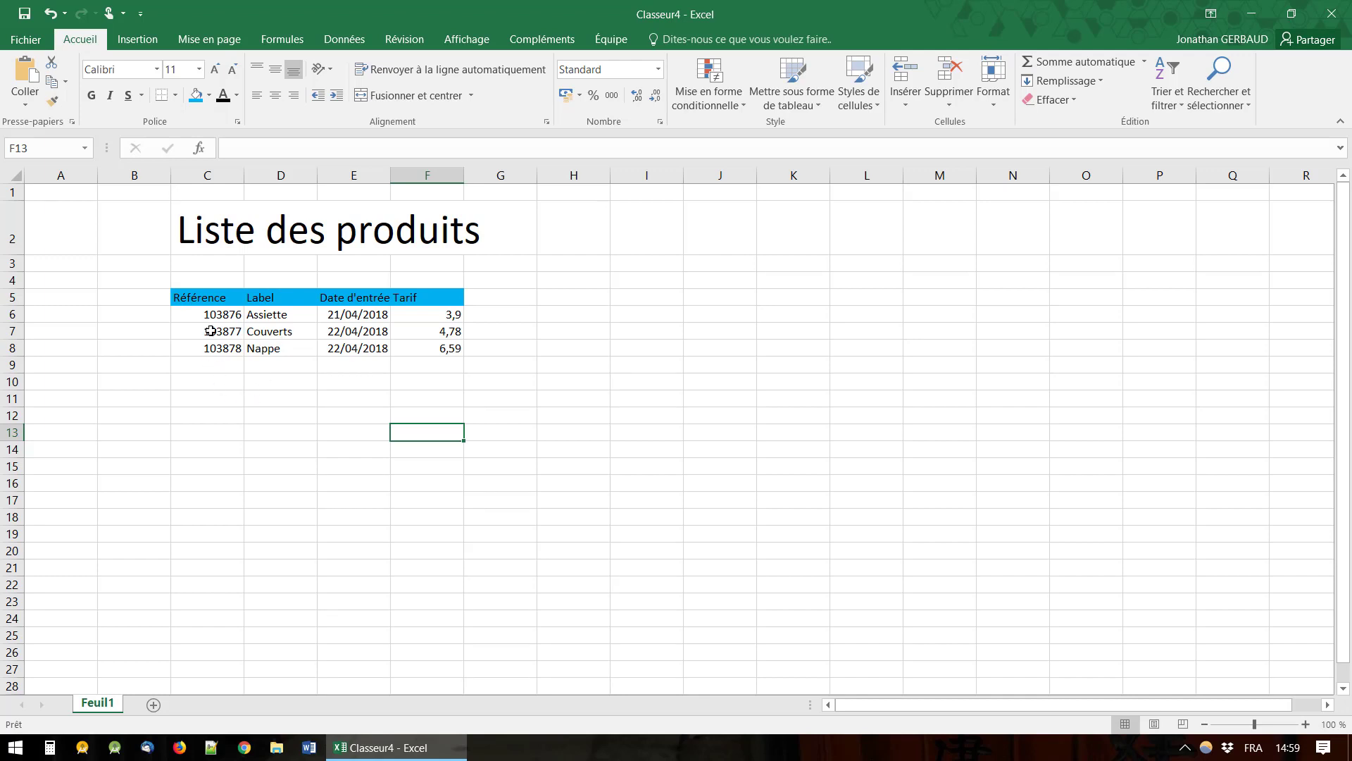
Fill the product rows C6:F8 (103876–103878) with light green (Vert clair)
{"action": "left_click_drag", "start_coordinate": [192, 315], "coordinate": [426, 351]}
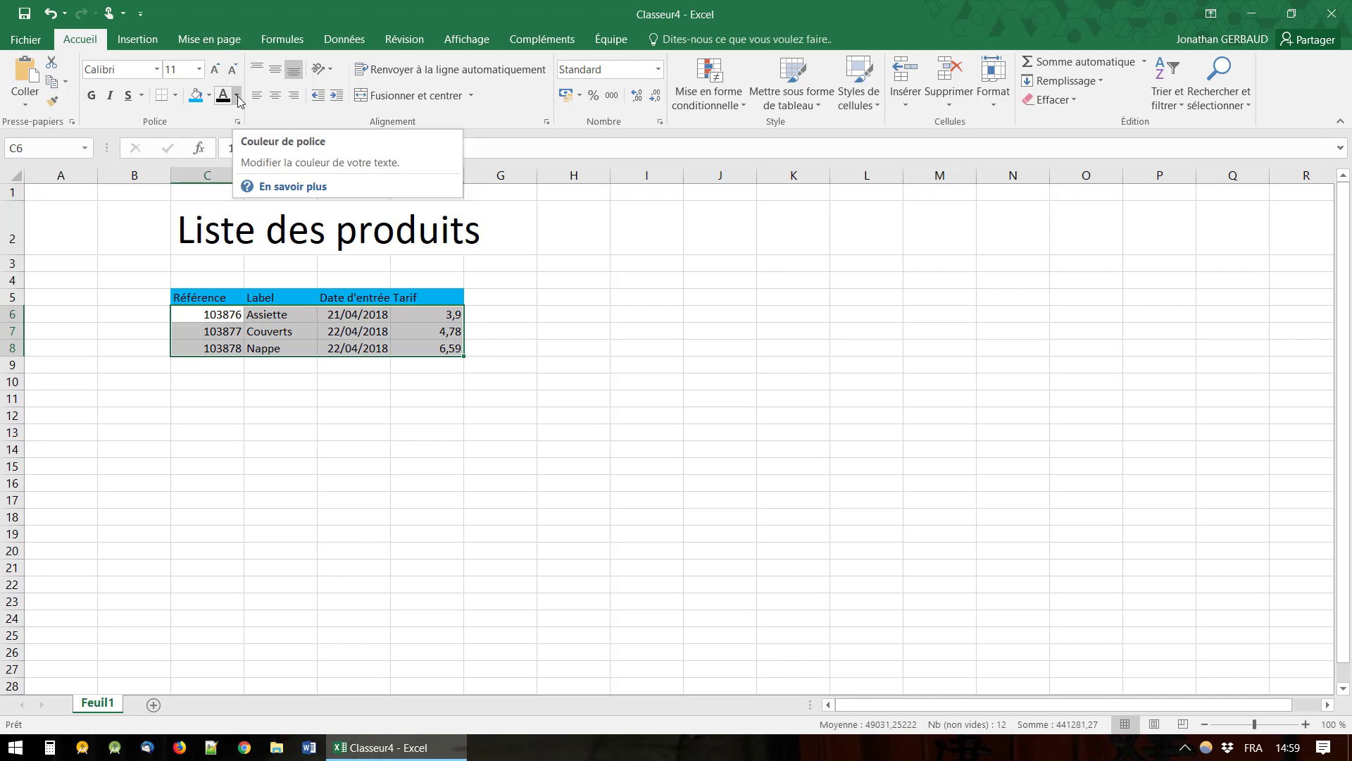
{"action": "left_click", "coordinate": [208, 95]}
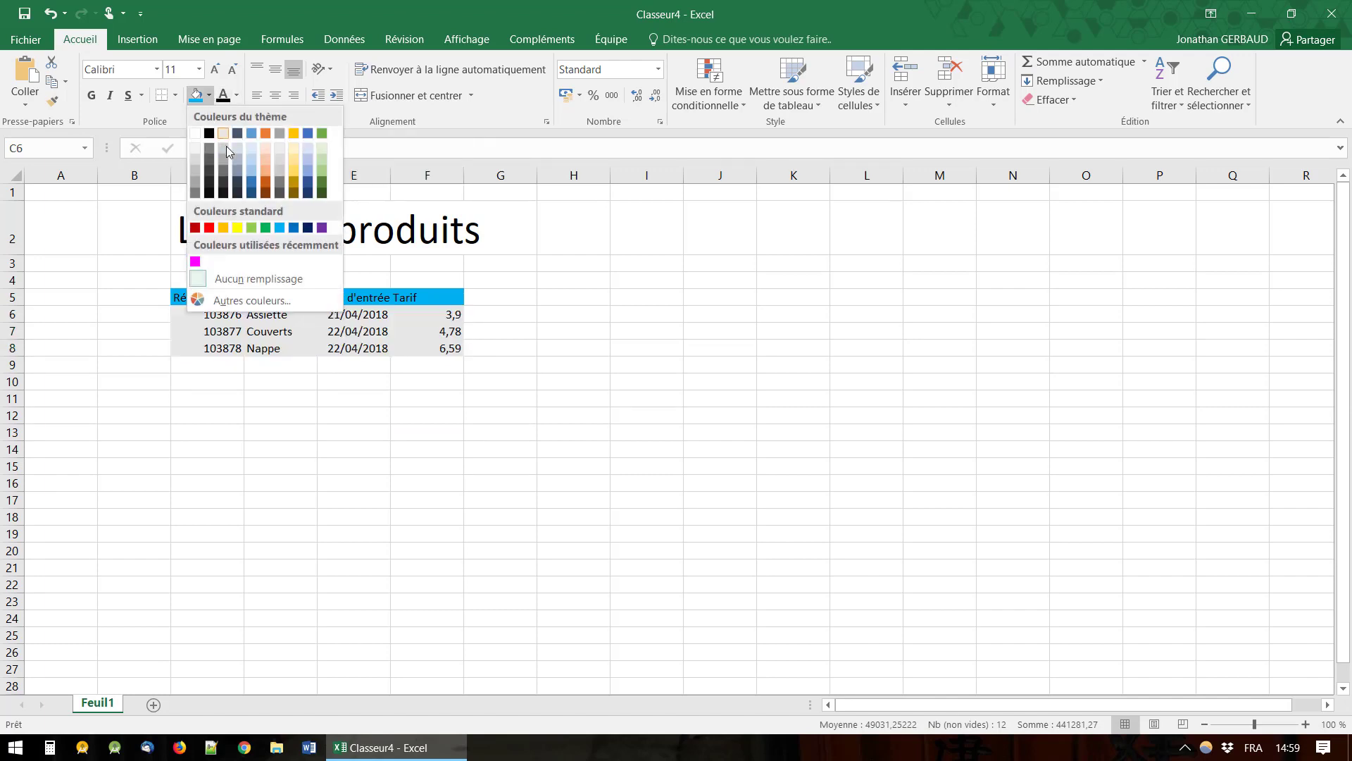
{"action": "left_click", "coordinate": [253, 228]}
{"action": "left_click", "coordinate": [504, 445]}
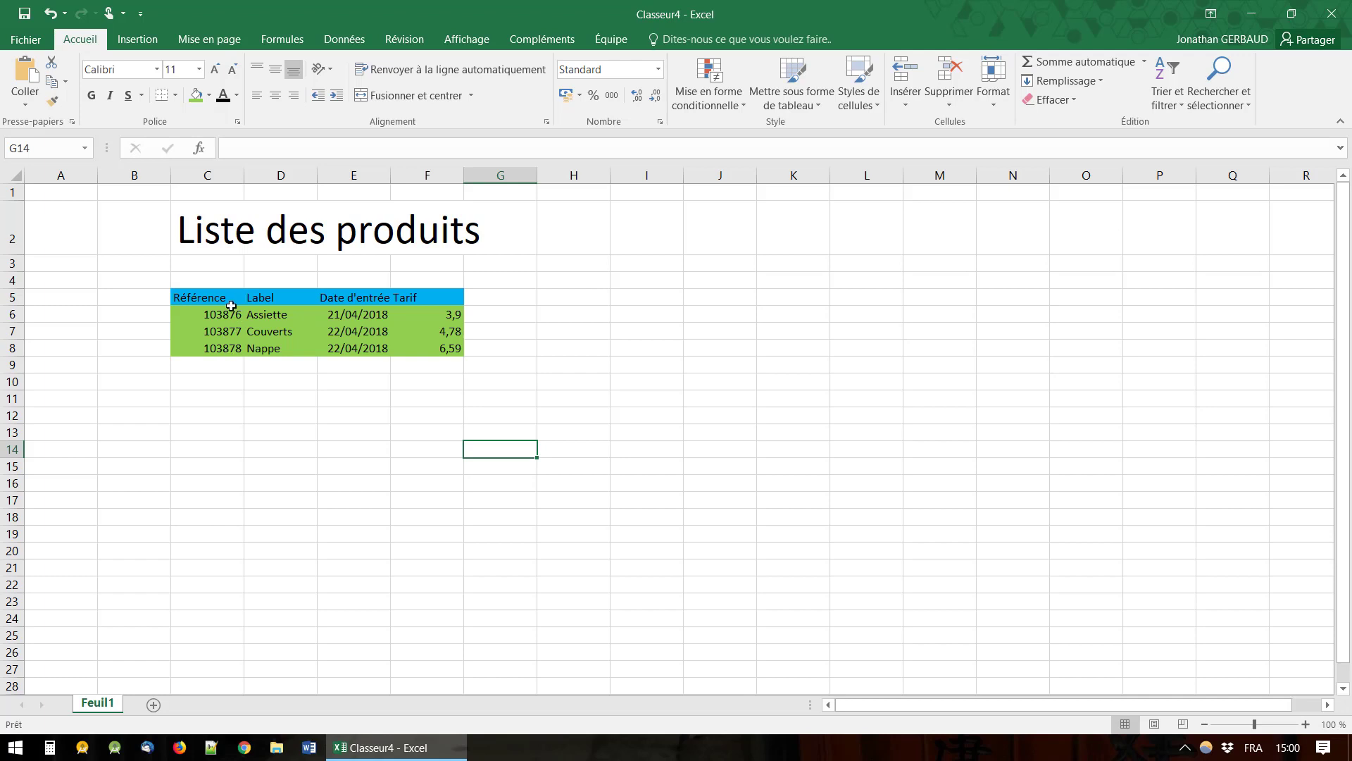
Reselect the green data rows C6:F8
{"action": "key", "text": "Left"}
{"action": "key", "text": "Left"}
{"action": "key", "text": "Up"}
{"action": "key", "text": "Up"}
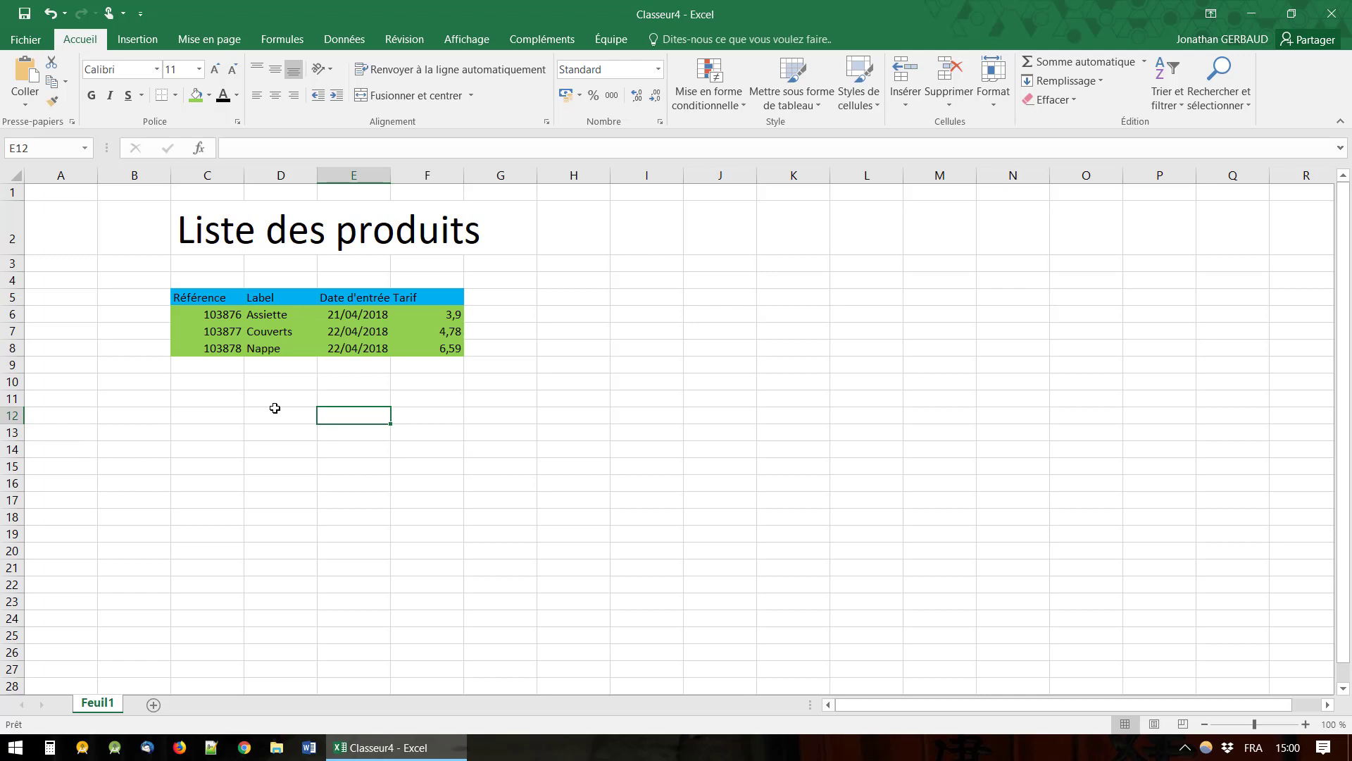
{"action": "left_click_drag", "start_coordinate": [223, 313], "coordinate": [413, 342]}
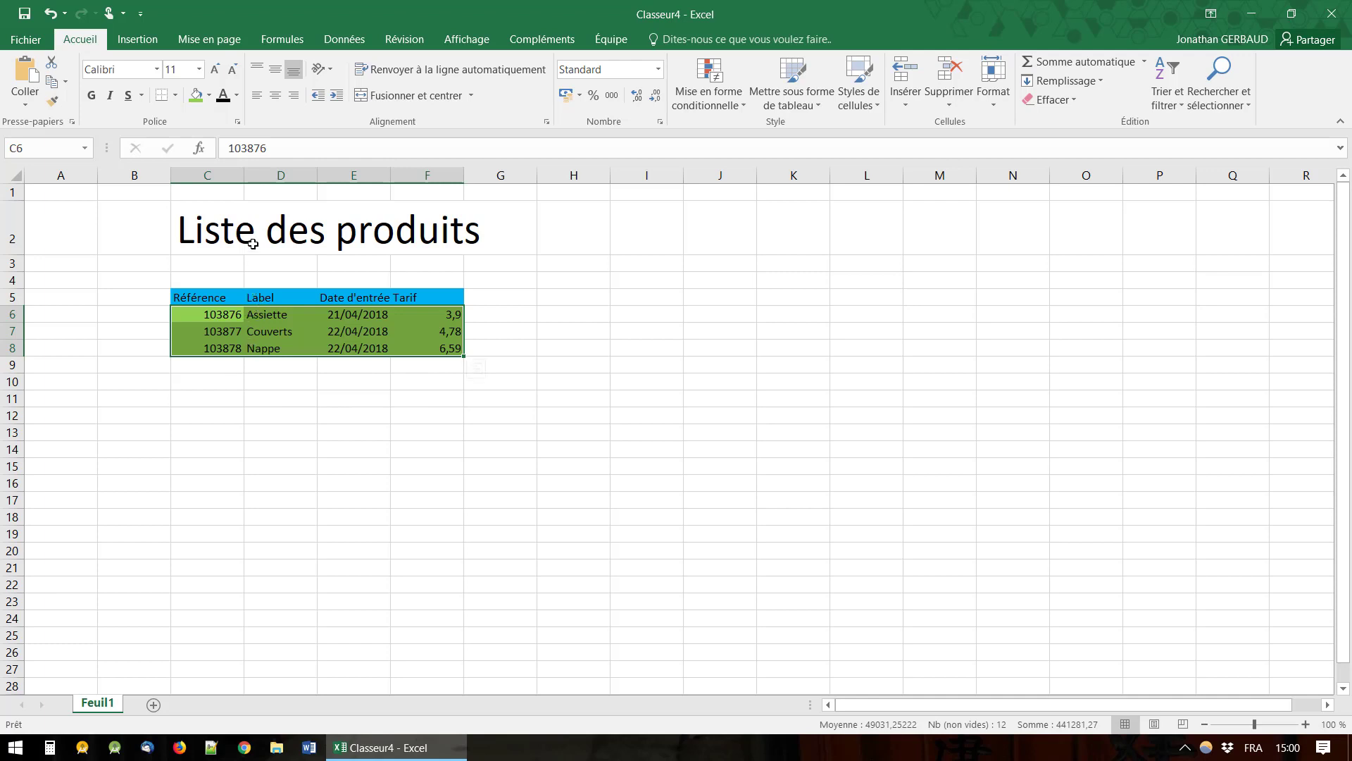
Give the data rows C6:F8 a white fill
{"action": "left_click", "coordinate": [210, 96]}
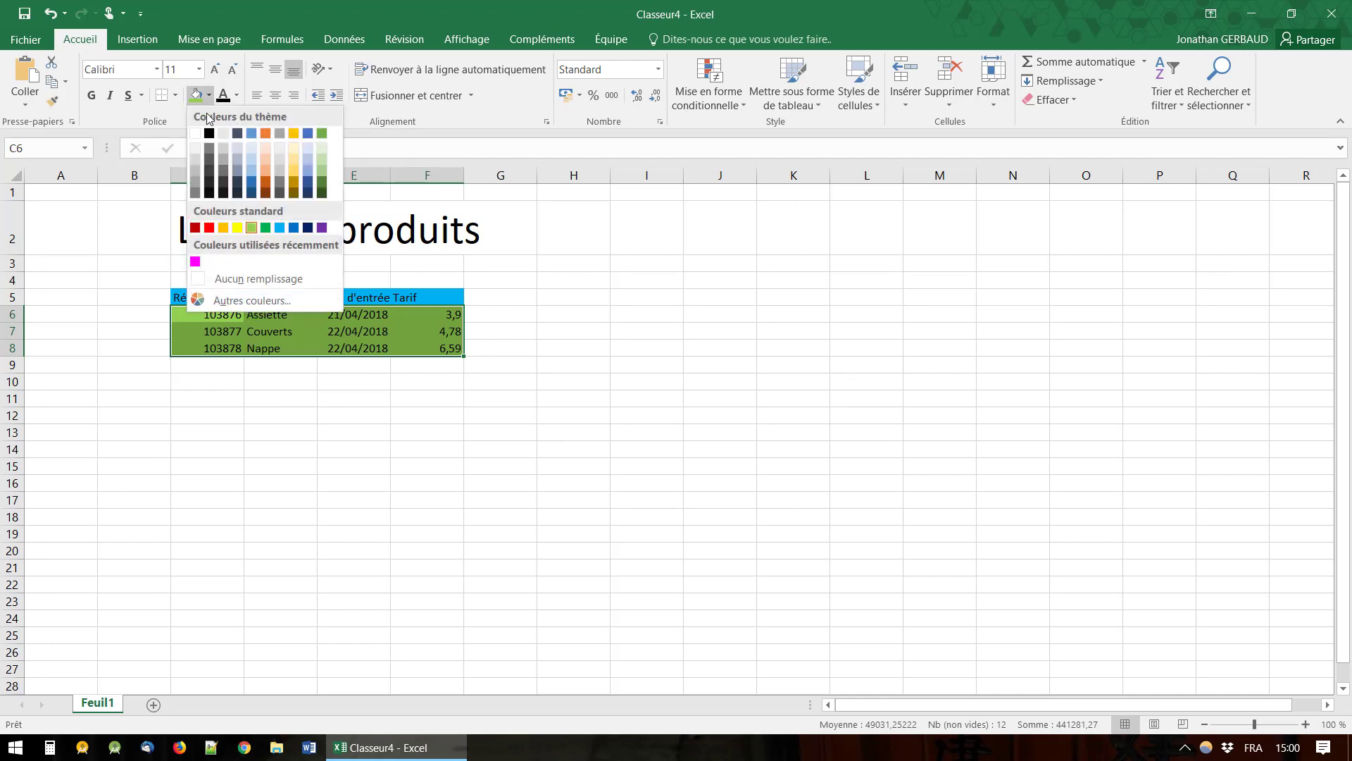
{"action": "left_click", "coordinate": [198, 133]}
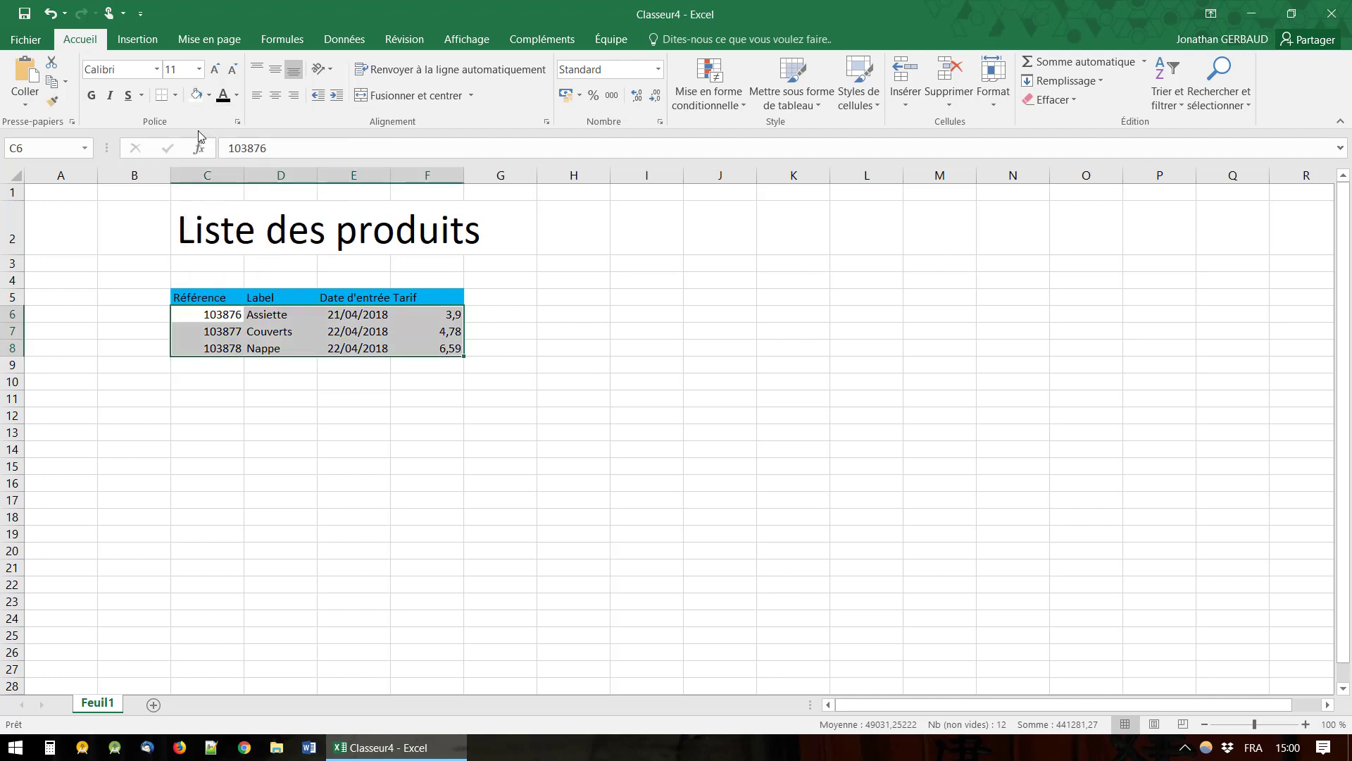
{"action": "left_click", "coordinate": [272, 436]}
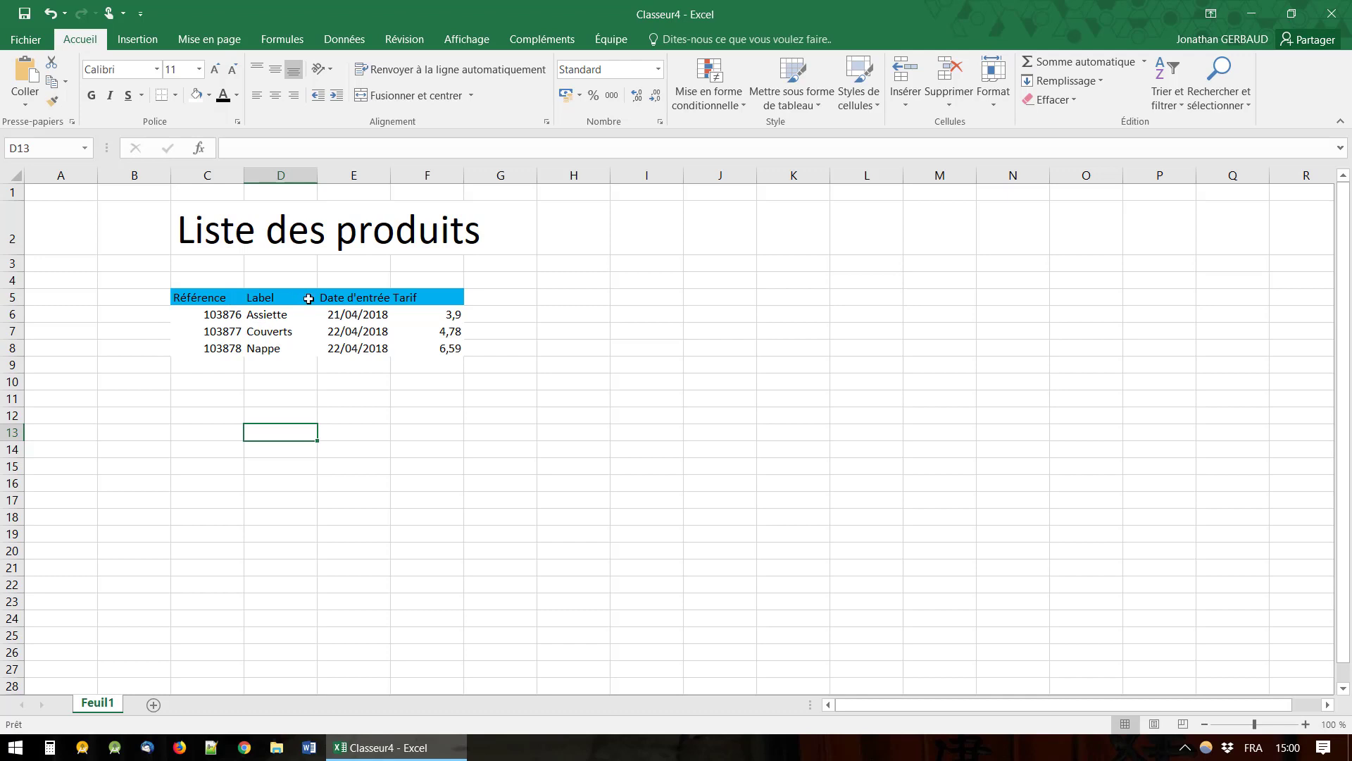
Set C6:F8 to No Fill (Aucun remplissage) so the rows are unfilled
{"action": "left_click_drag", "start_coordinate": [191, 315], "coordinate": [425, 344]}
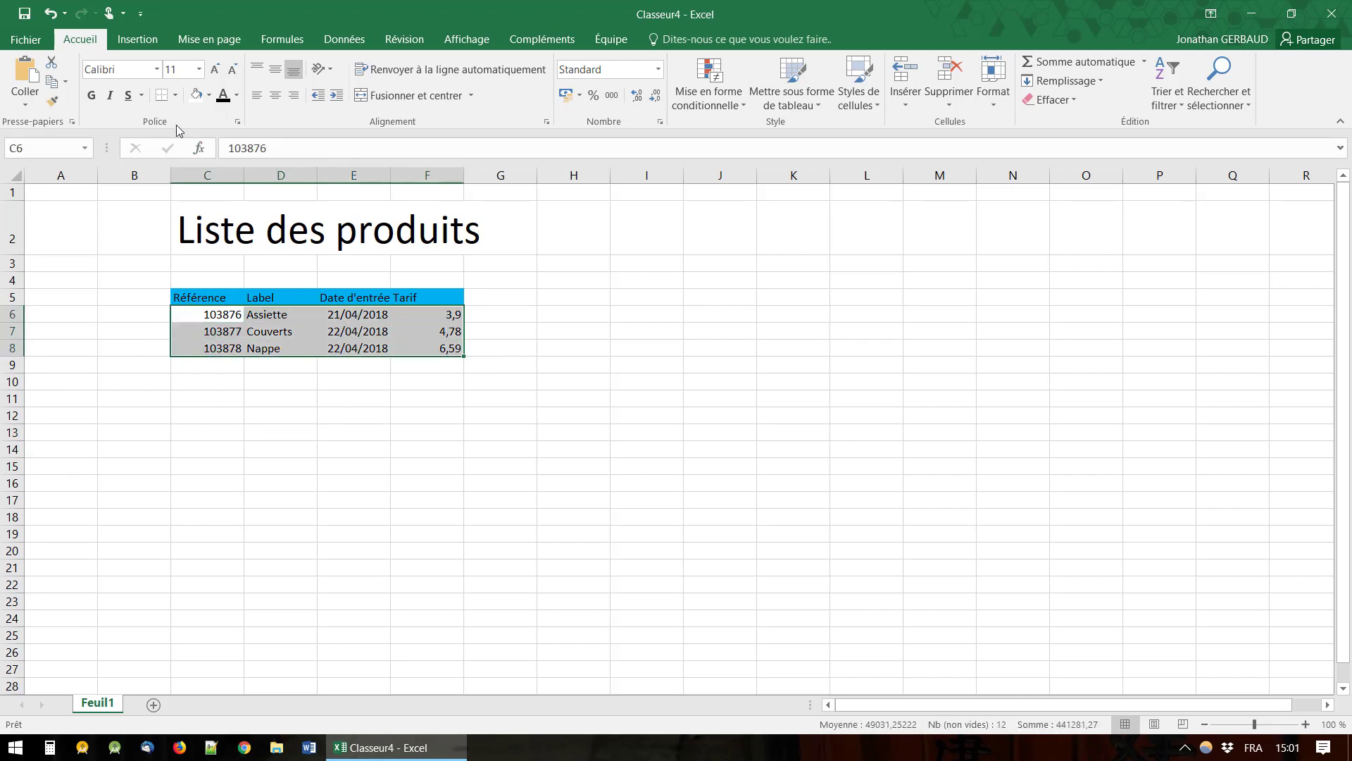
{"action": "left_click", "coordinate": [209, 95]}
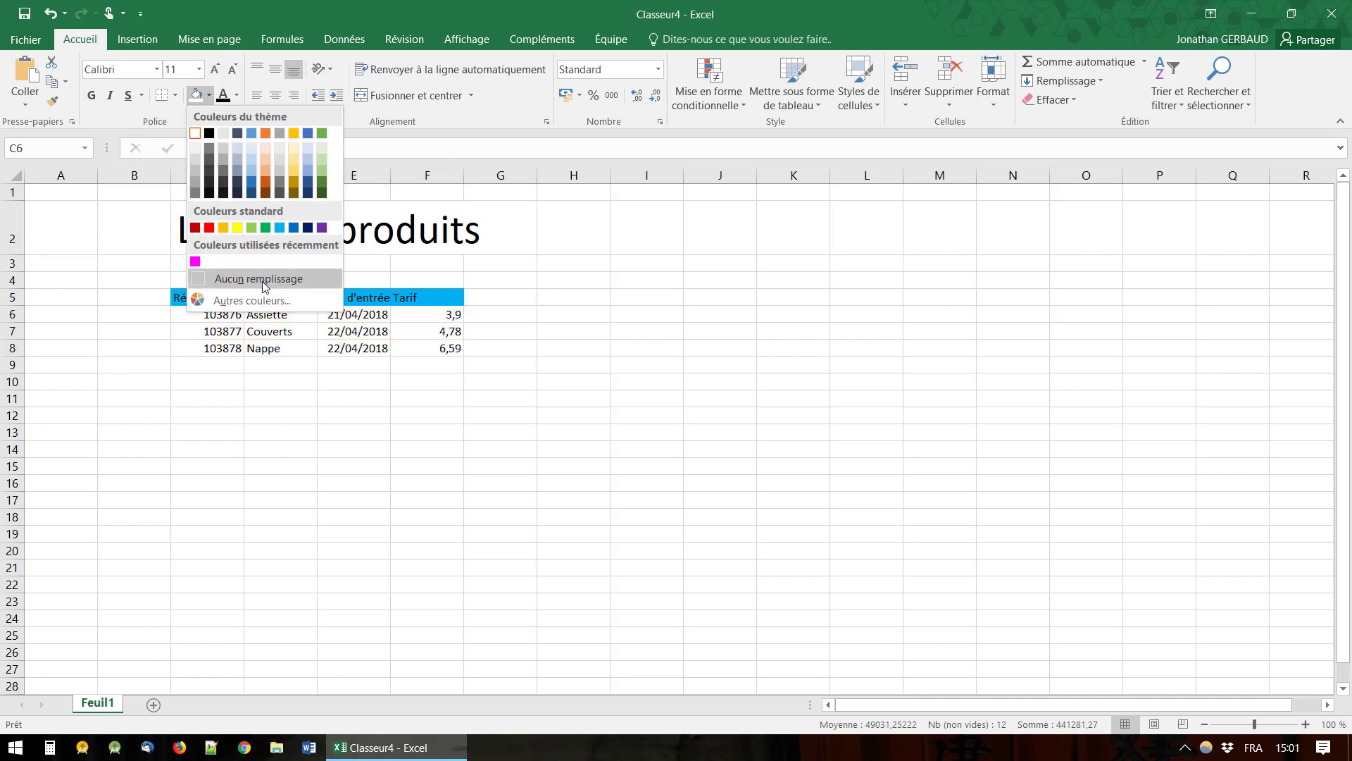
{"action": "left_click", "coordinate": [231, 284]}
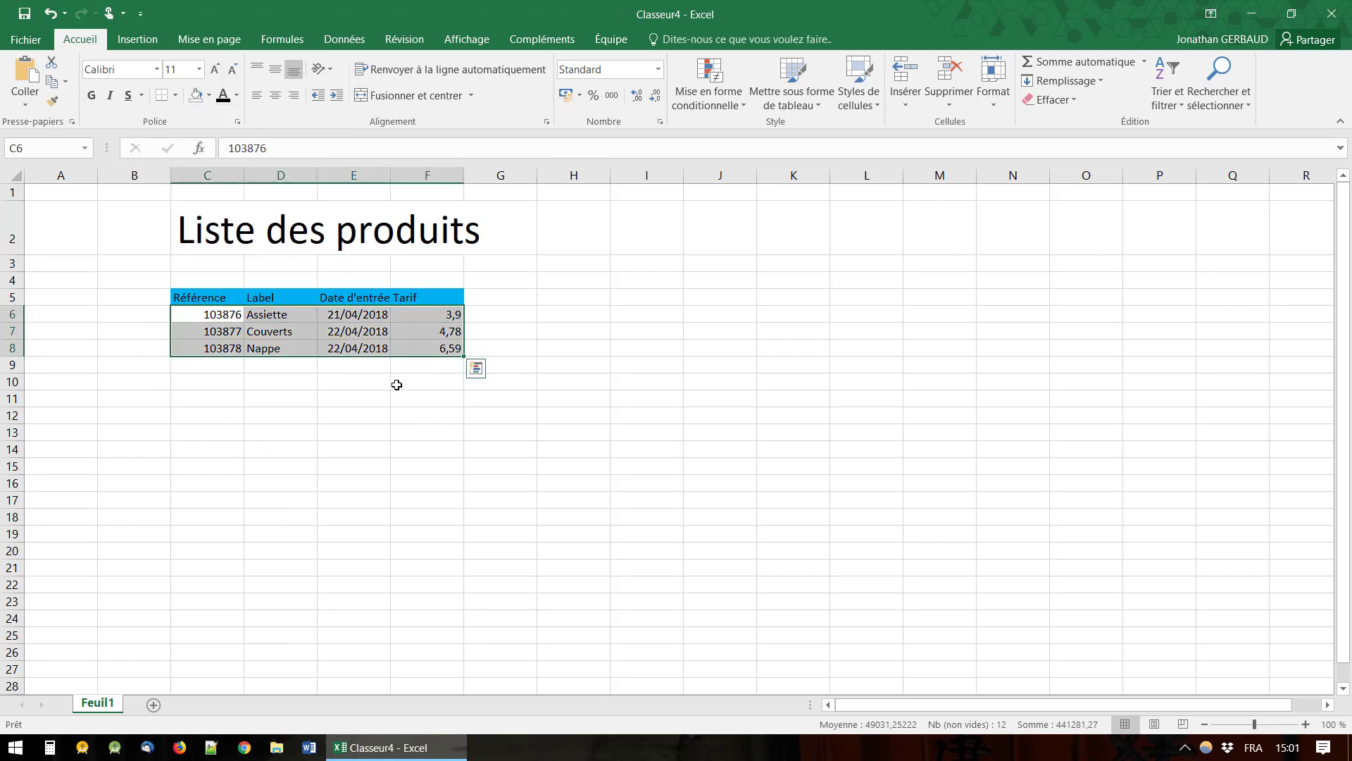
{"action": "left_click", "coordinate": [289, 391]}
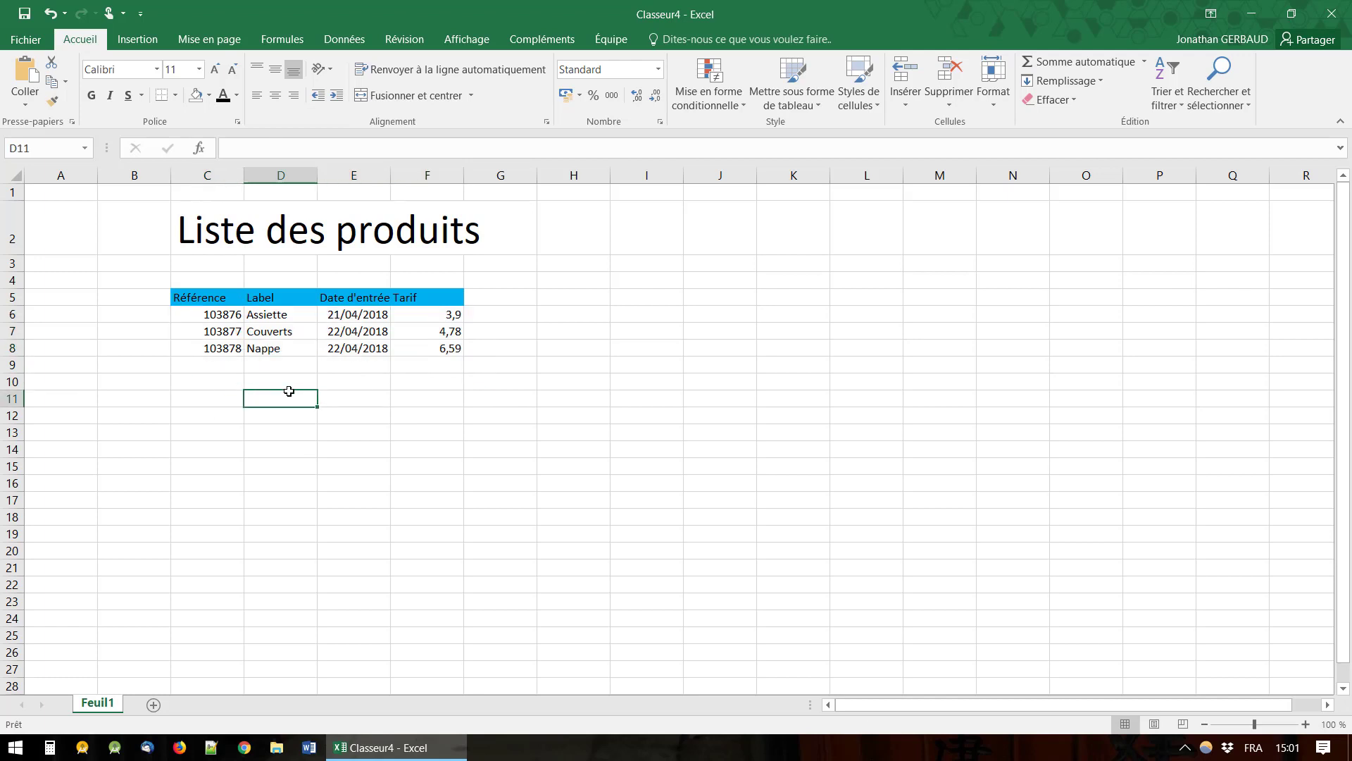
{"action": "key", "text": "Down"}
{"action": "key", "text": "Down"}
{"action": "key", "text": "Right"}
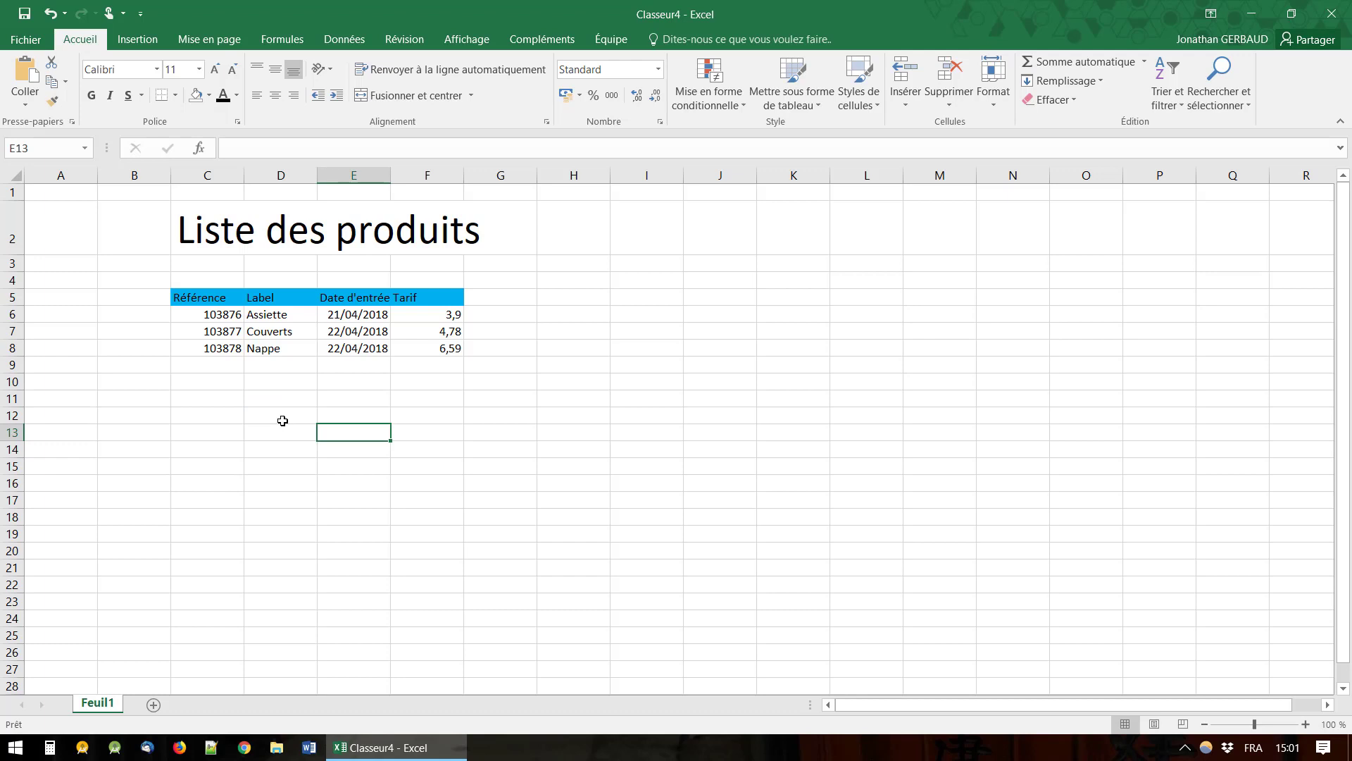
Shade data rows C6:F6 and C8:F8 with a light grey theme fill
{"action": "left_click", "coordinate": [223, 315]}
{"action": "left_click_drag", "start_coordinate": [266, 315], "coordinate": [453, 314]}
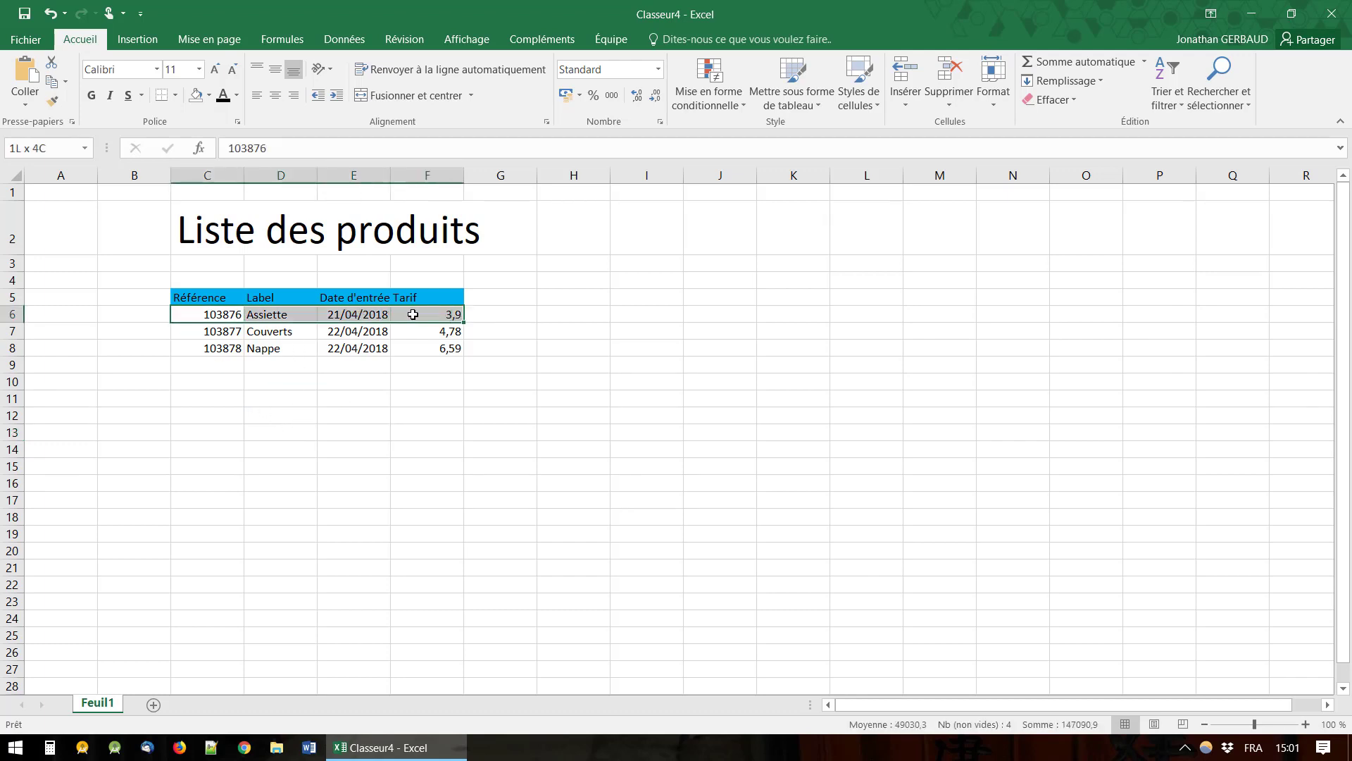
{"action": "left_click", "coordinate": [209, 96]}
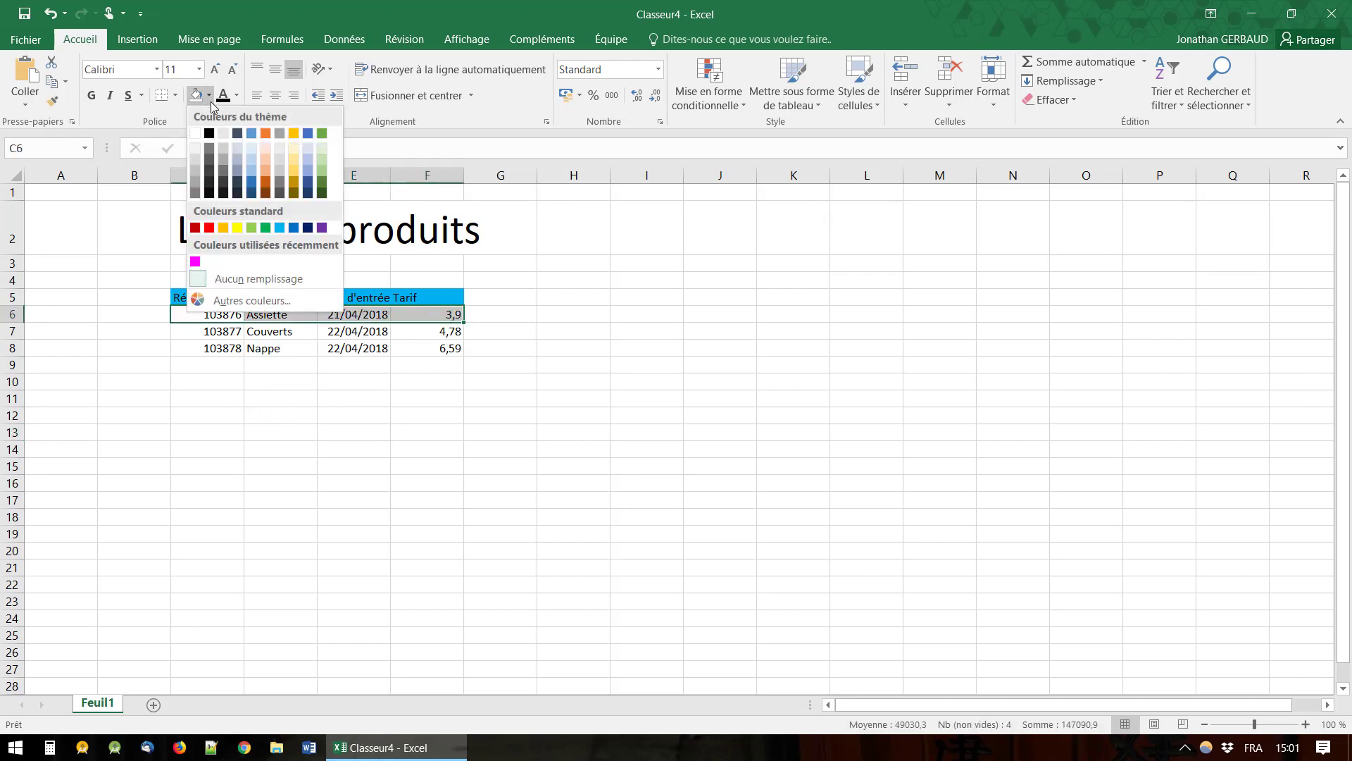
{"action": "left_click", "coordinate": [196, 166]}
{"action": "left_click", "coordinate": [221, 381]}
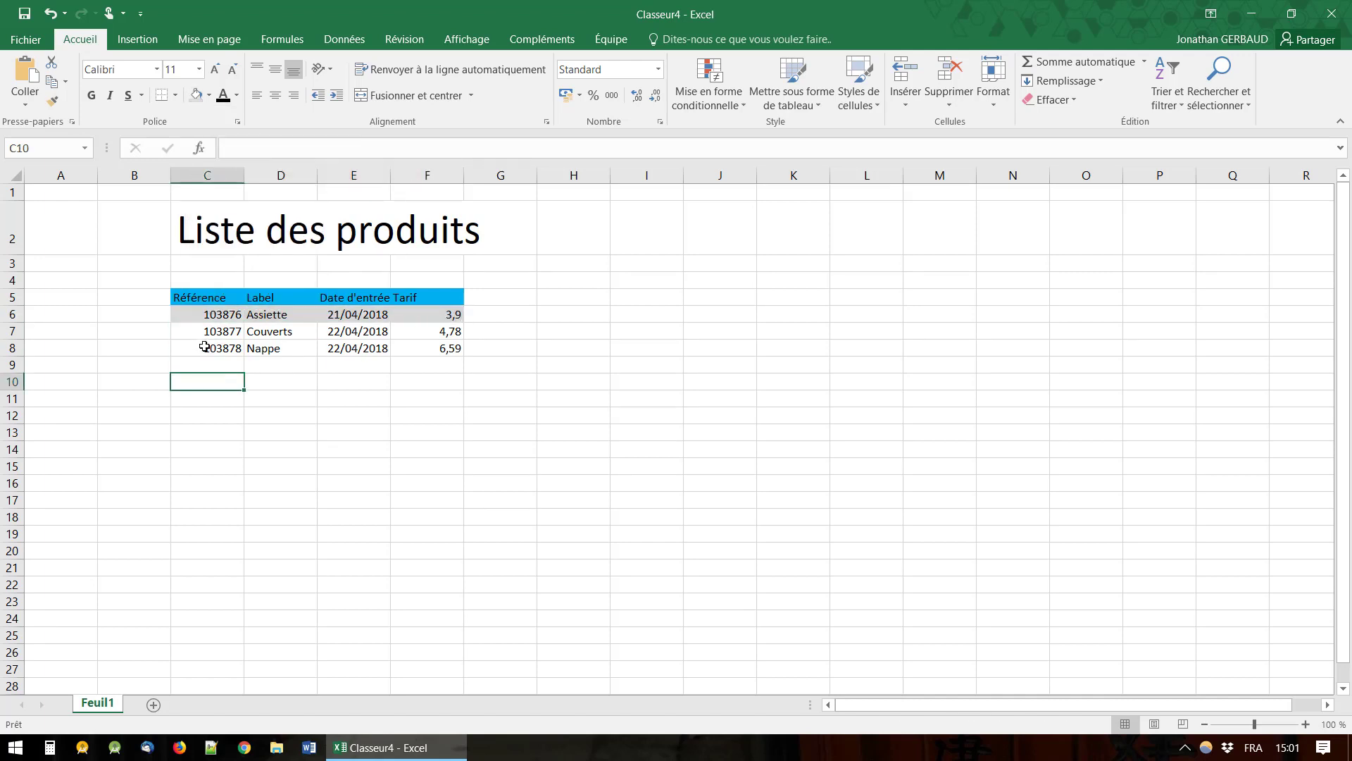
{"action": "left_click_drag", "start_coordinate": [204, 346], "coordinate": [451, 347]}
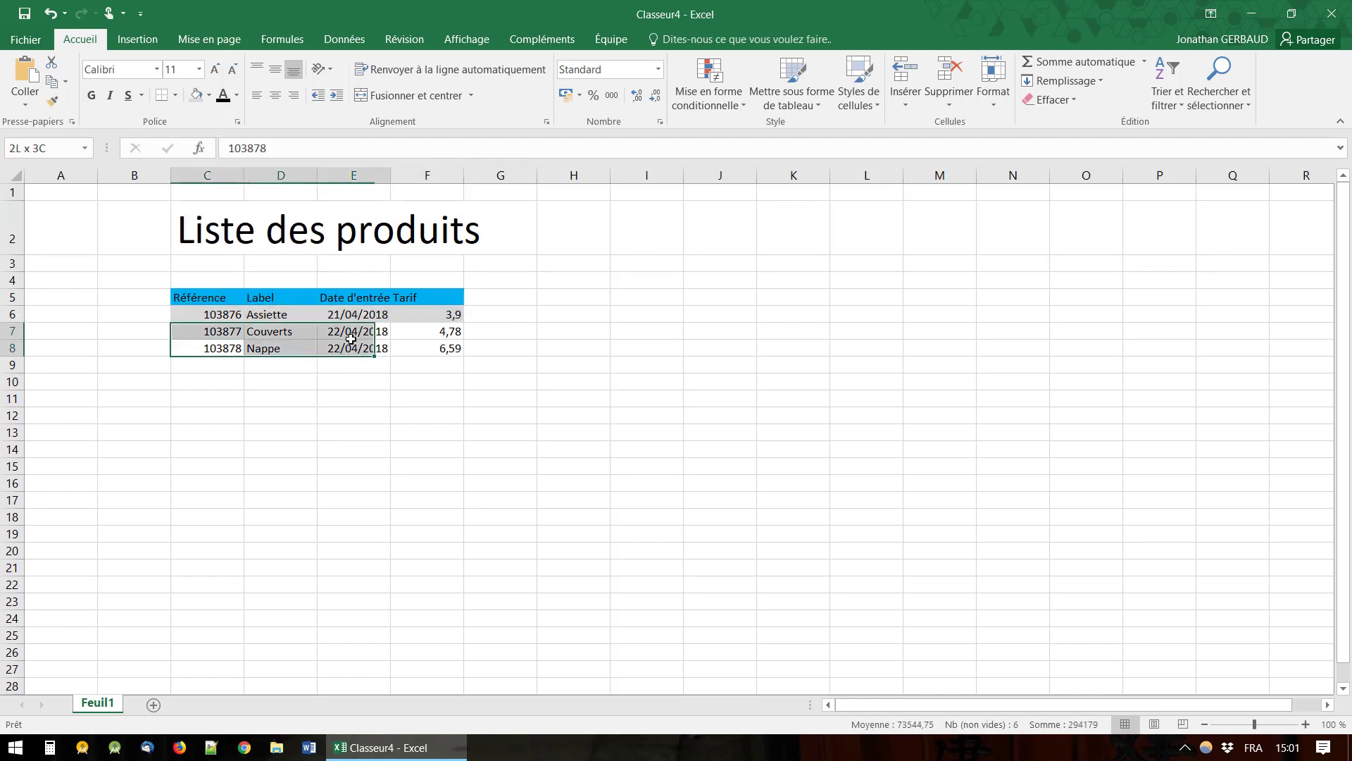
{"action": "left_click", "coordinate": [197, 99]}
Give the middle data row C7:F7 a white fill
{"action": "left_click_drag", "start_coordinate": [201, 331], "coordinate": [424, 330]}
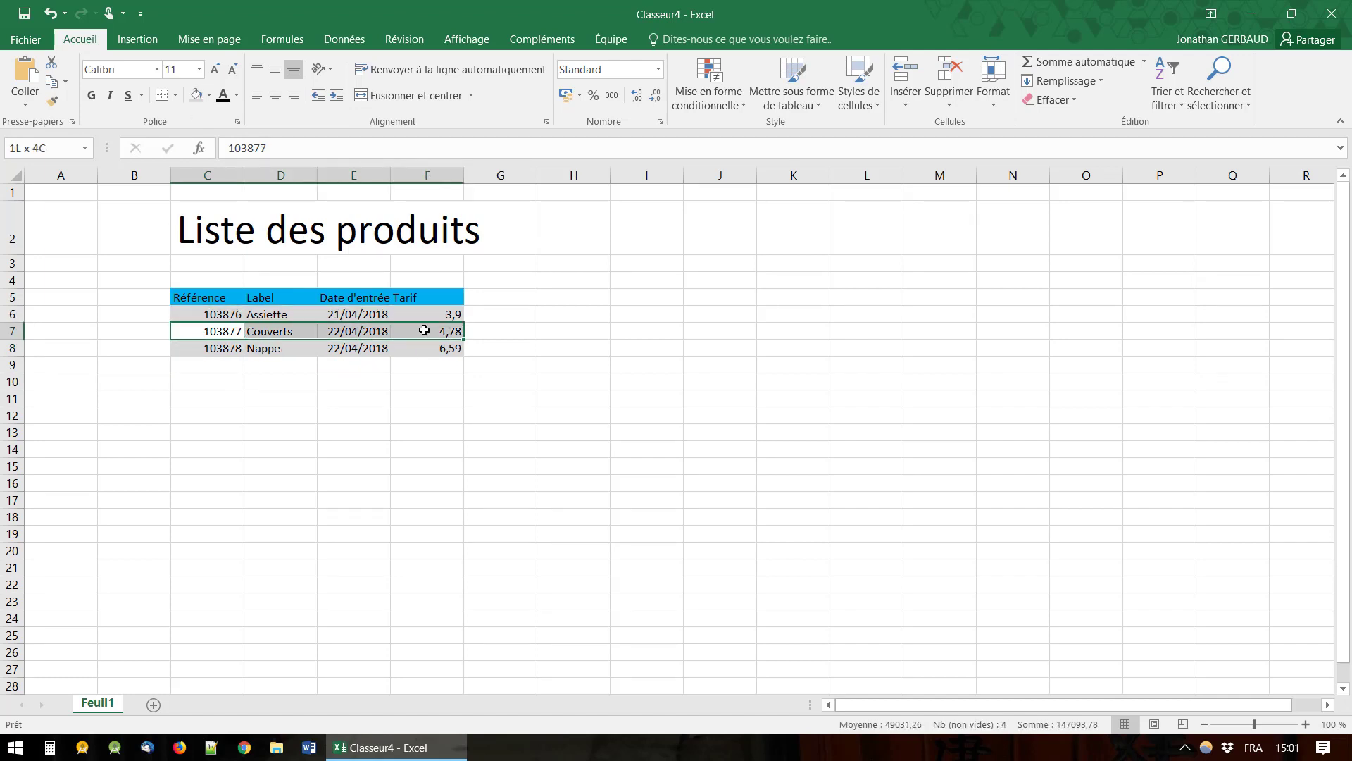
{"action": "left_click", "coordinate": [209, 96]}
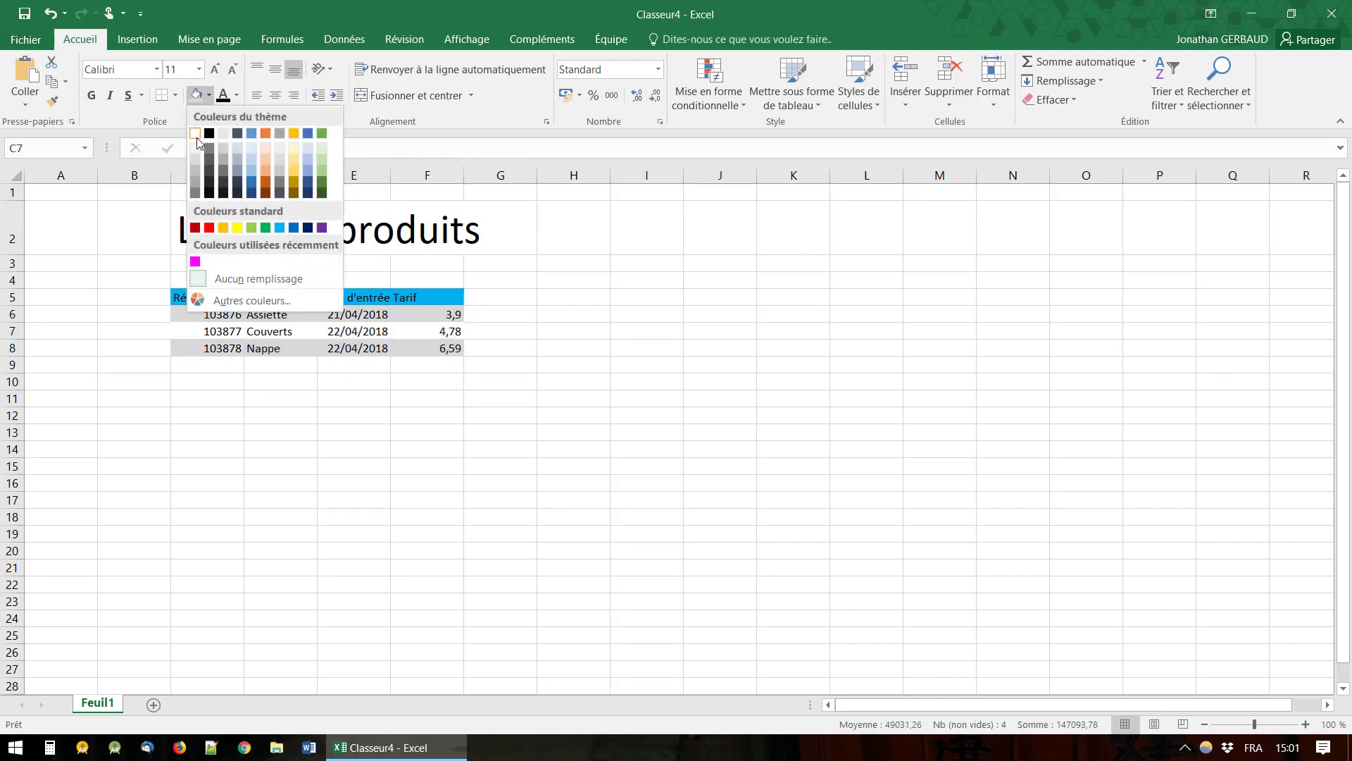
{"action": "left_click", "coordinate": [196, 134]}
{"action": "left_click", "coordinate": [371, 483]}
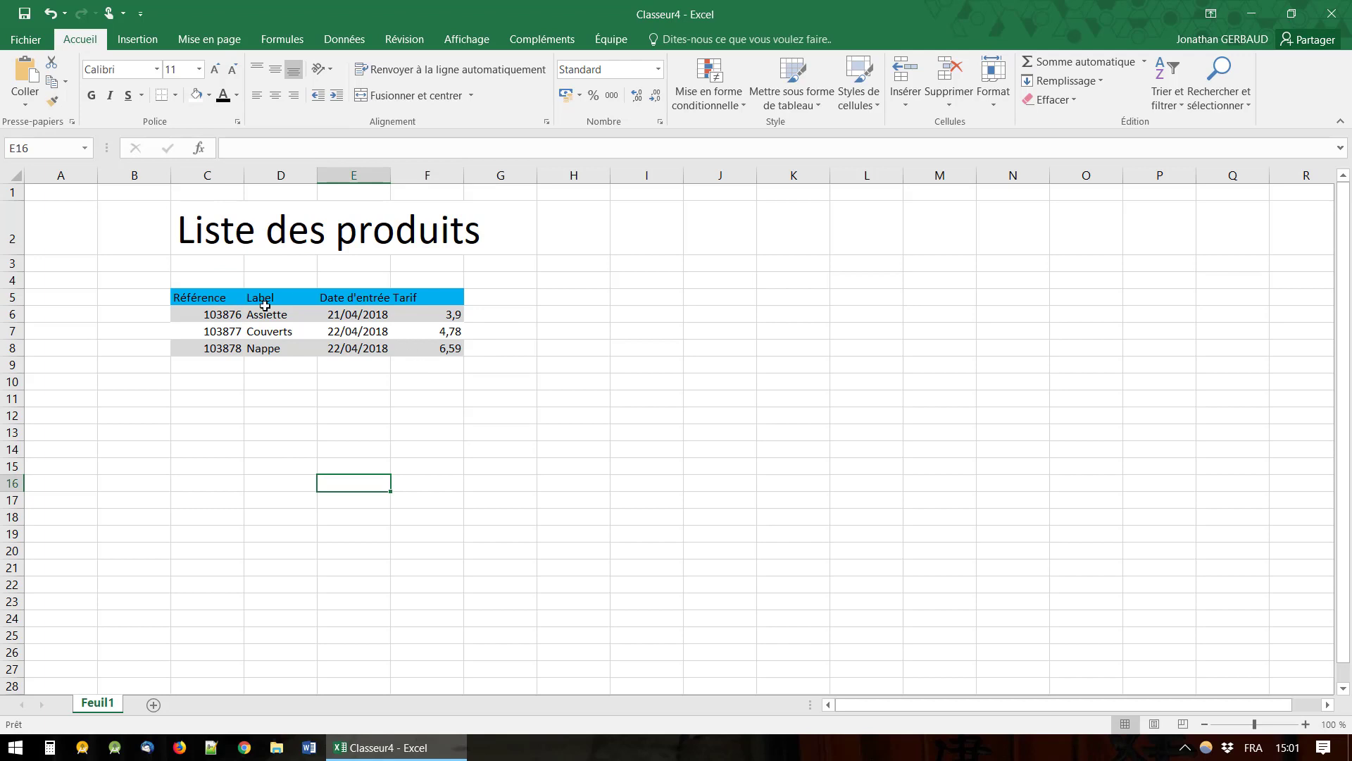